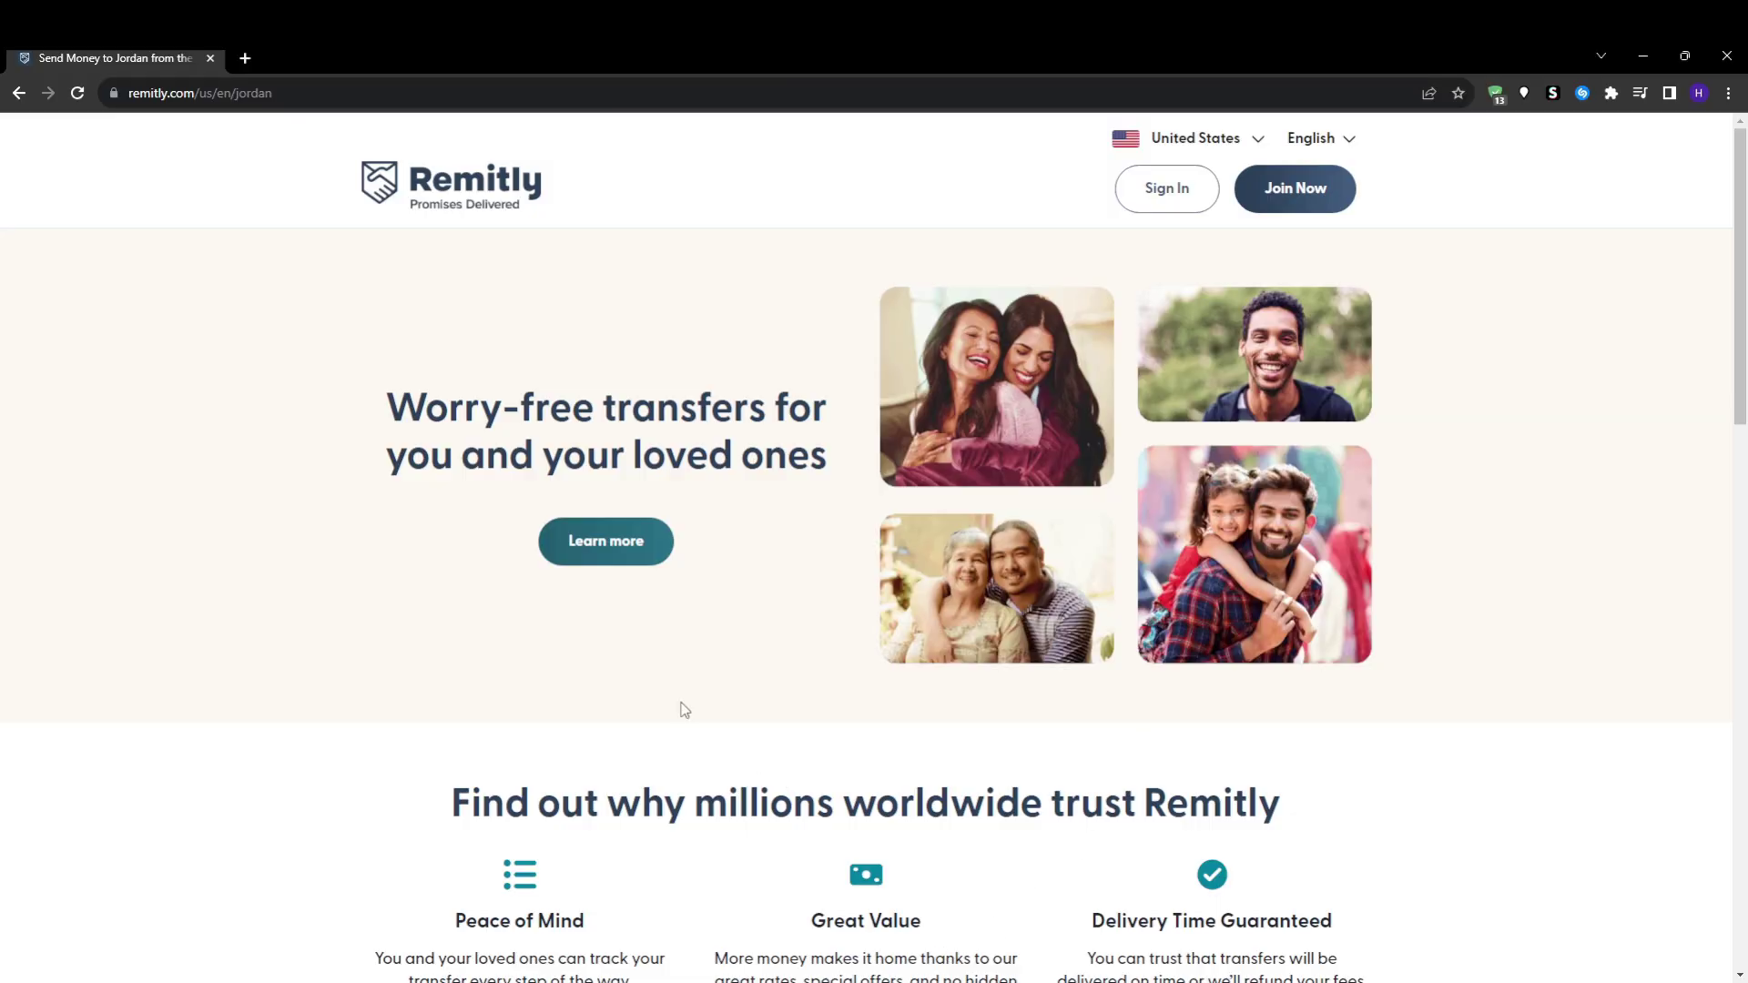
Browse the Remitly landing page, highlighting the Worry-free transfers headline along the way.
{"action": "left_click_drag", "start_coordinate": [385, 396], "coordinate": [819, 479]}
{"action": "left_click", "coordinate": [339, 776]}
{"action": "scroll", "coordinate": [336, 773], "scroll_direction": "down", "scroll_amount": 4}
{"action": "scroll", "coordinate": [335, 772], "scroll_direction": "down", "scroll_amount": 4}
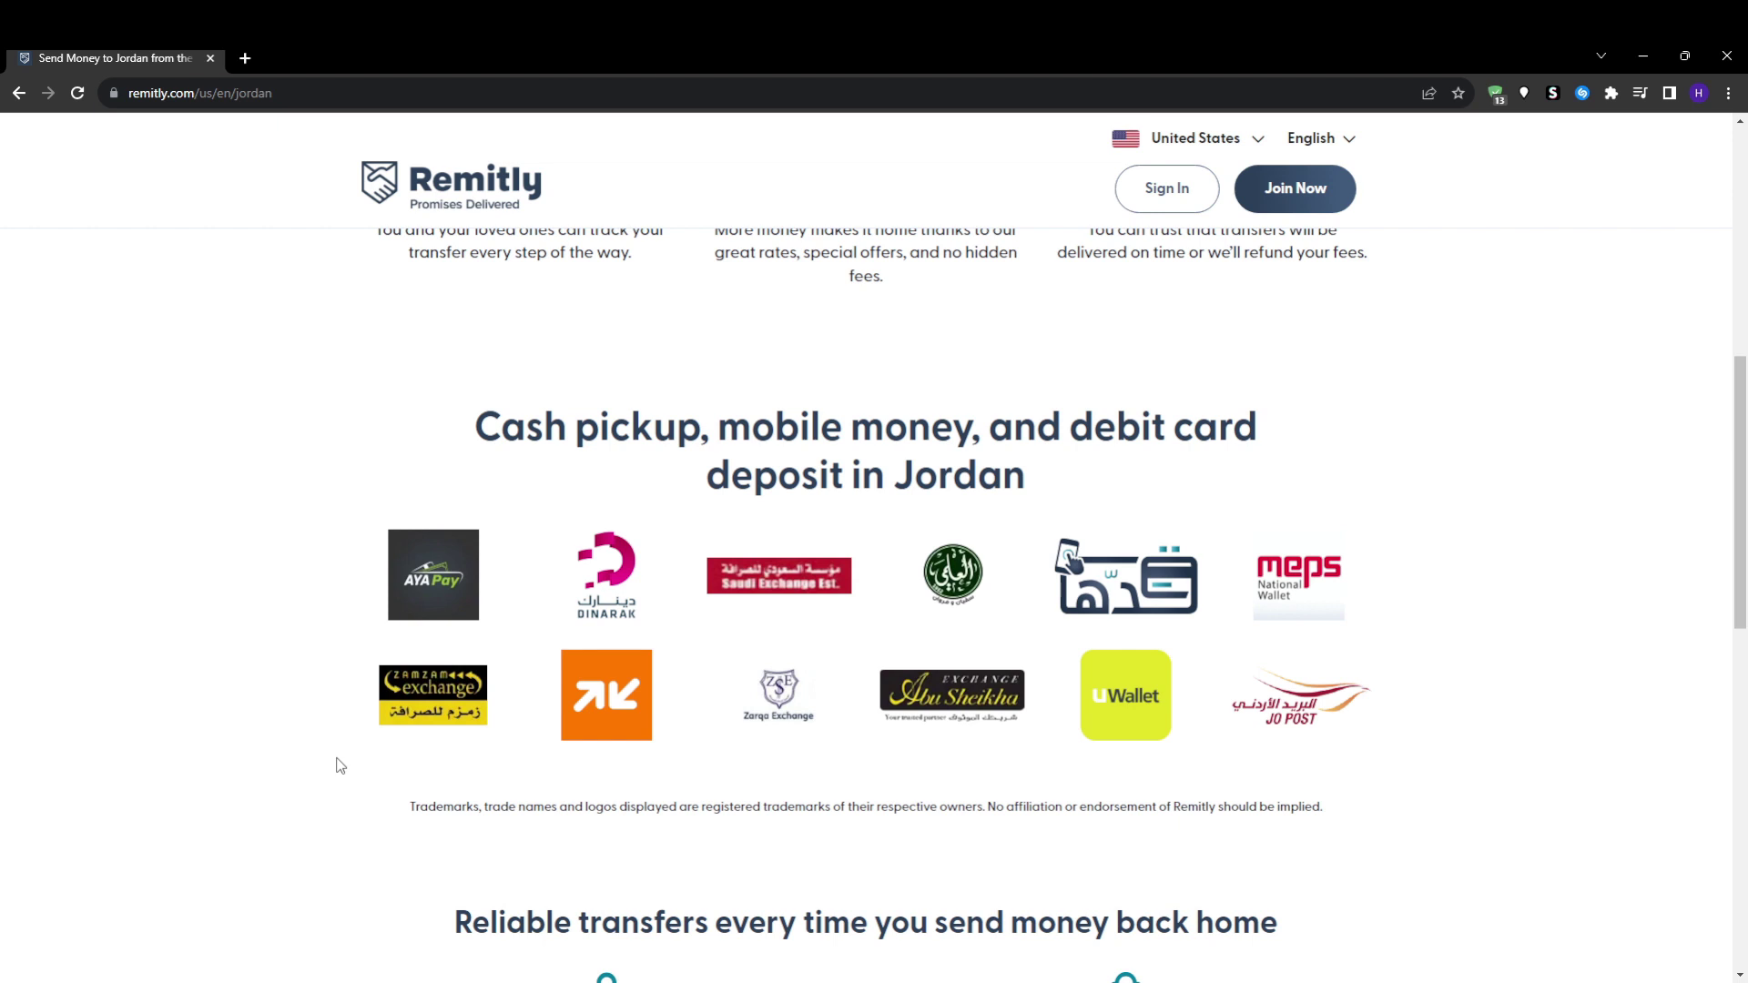
{"action": "scroll", "coordinate": [339, 764], "scroll_direction": "down", "scroll_amount": 6}
{"action": "scroll", "coordinate": [339, 763], "scroll_direction": "up", "scroll_amount": 2}
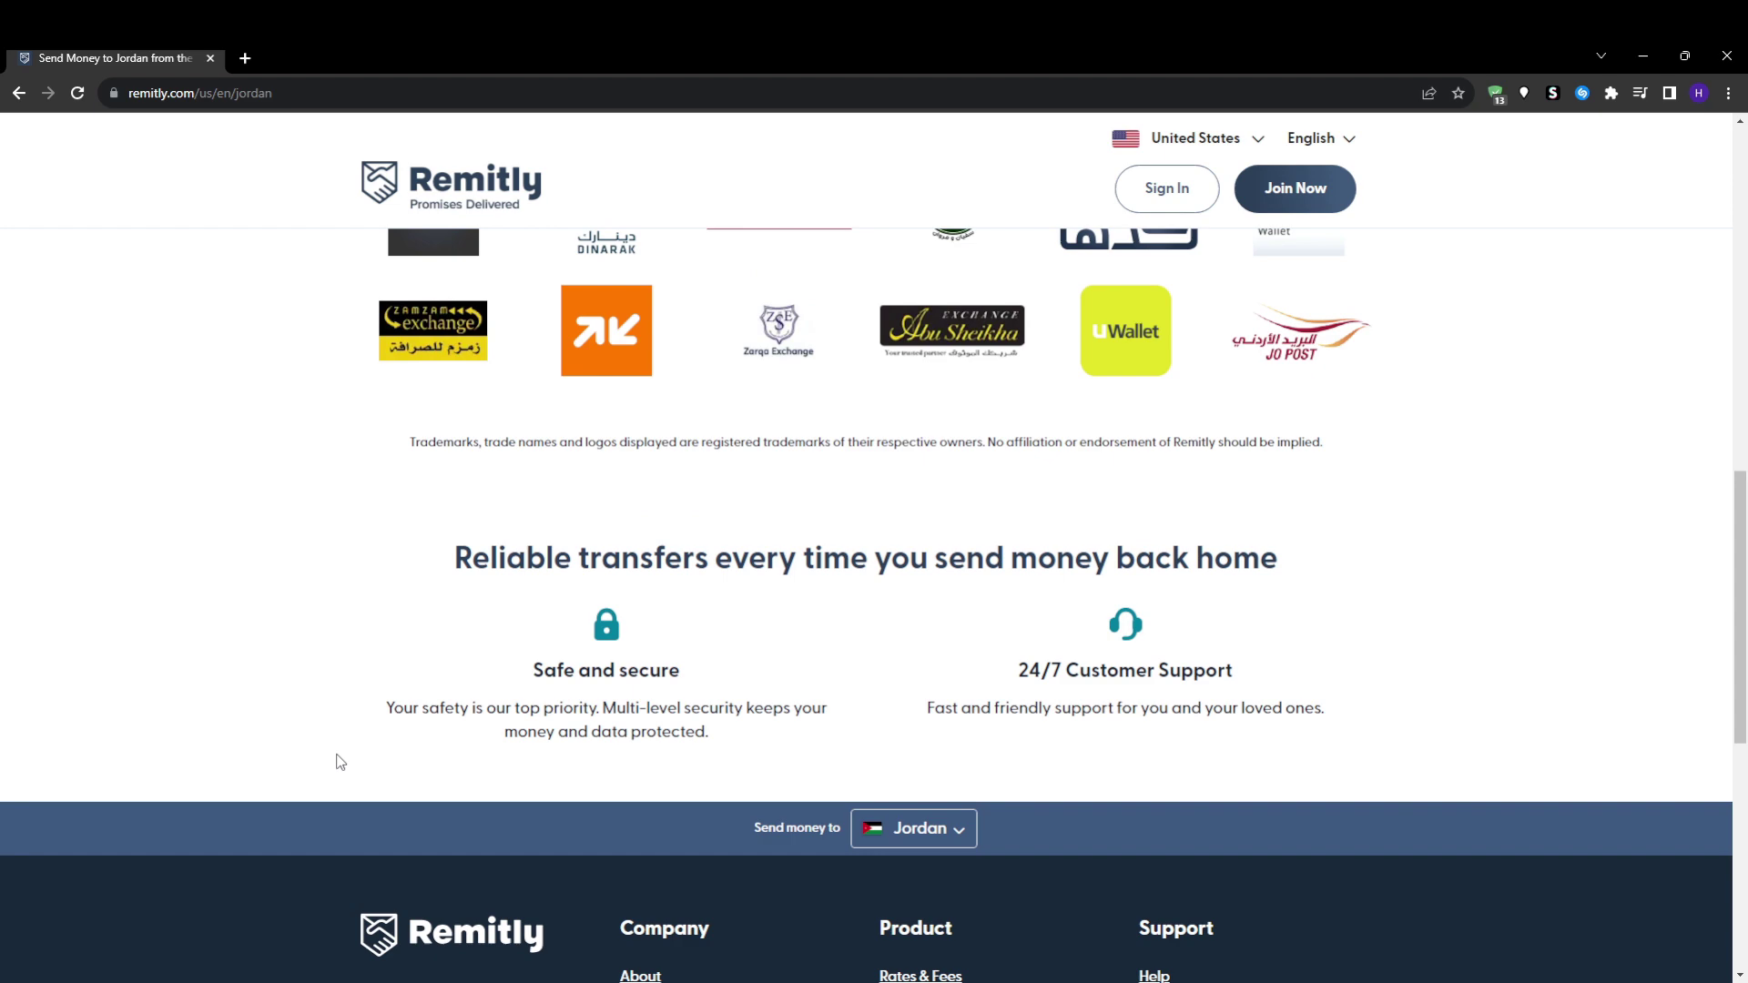
{"action": "scroll", "coordinate": [340, 763], "scroll_direction": "up", "scroll_amount": 12}
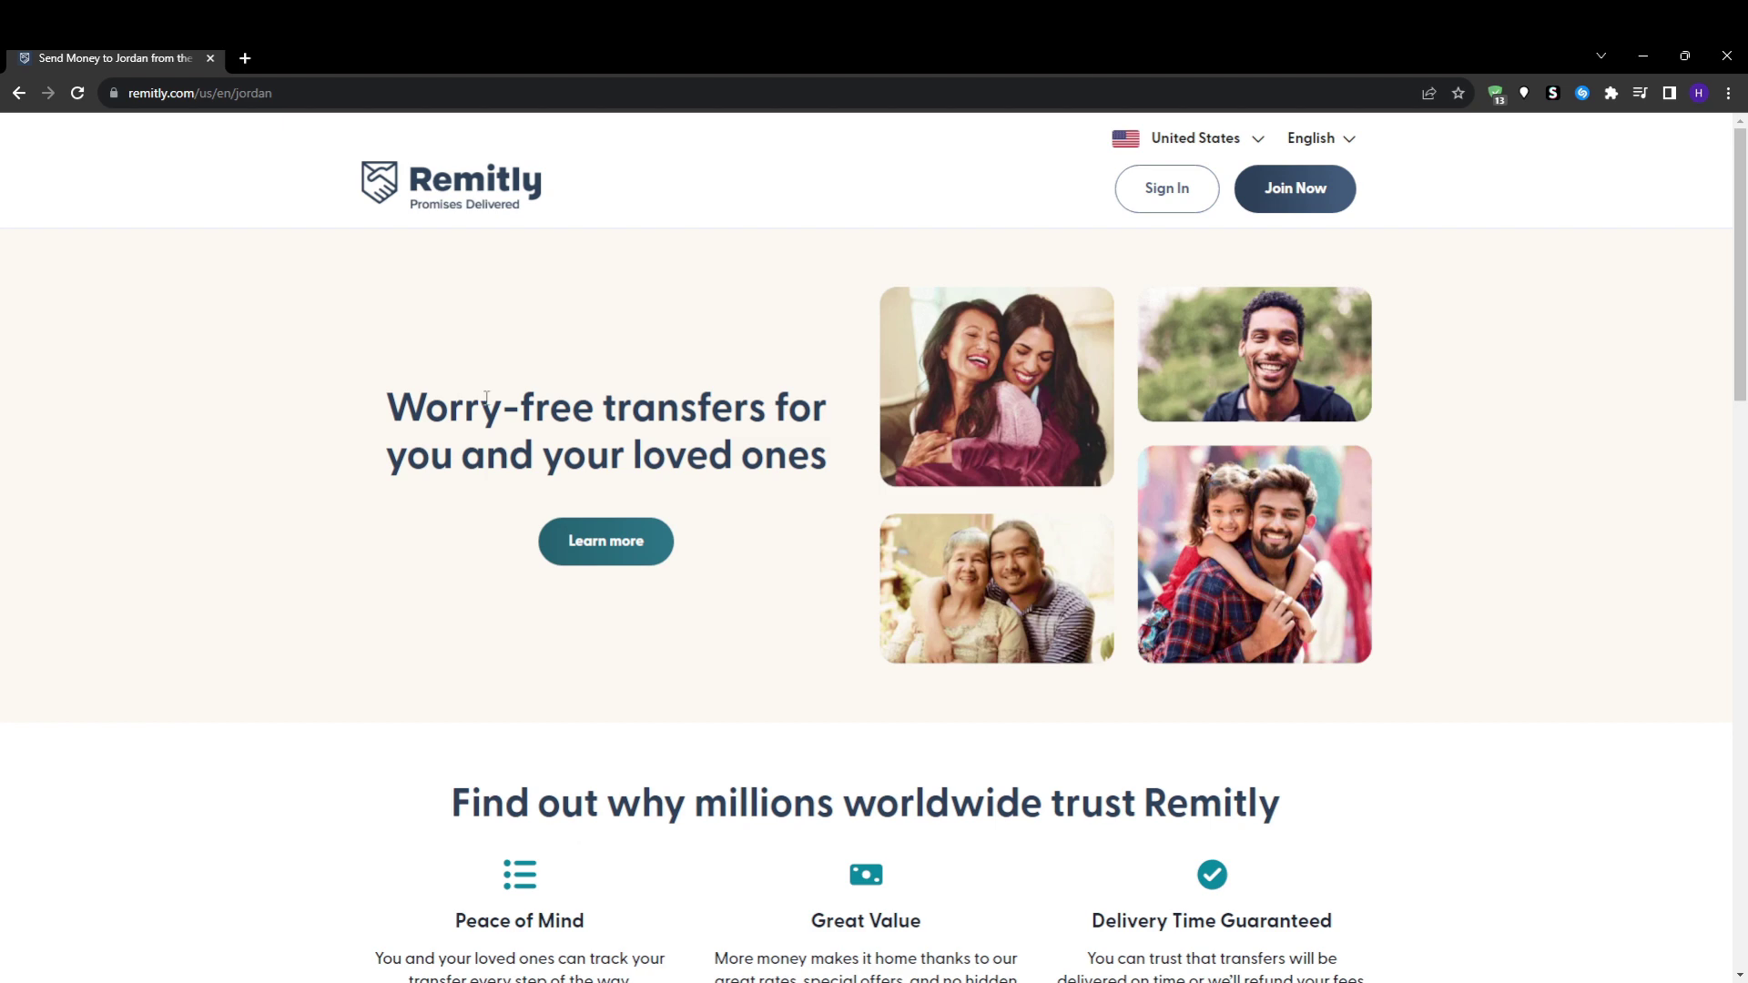
Bring up the sign-in and account-creation forms, then close each without submitting.
{"action": "left_click", "coordinate": [1165, 191]}
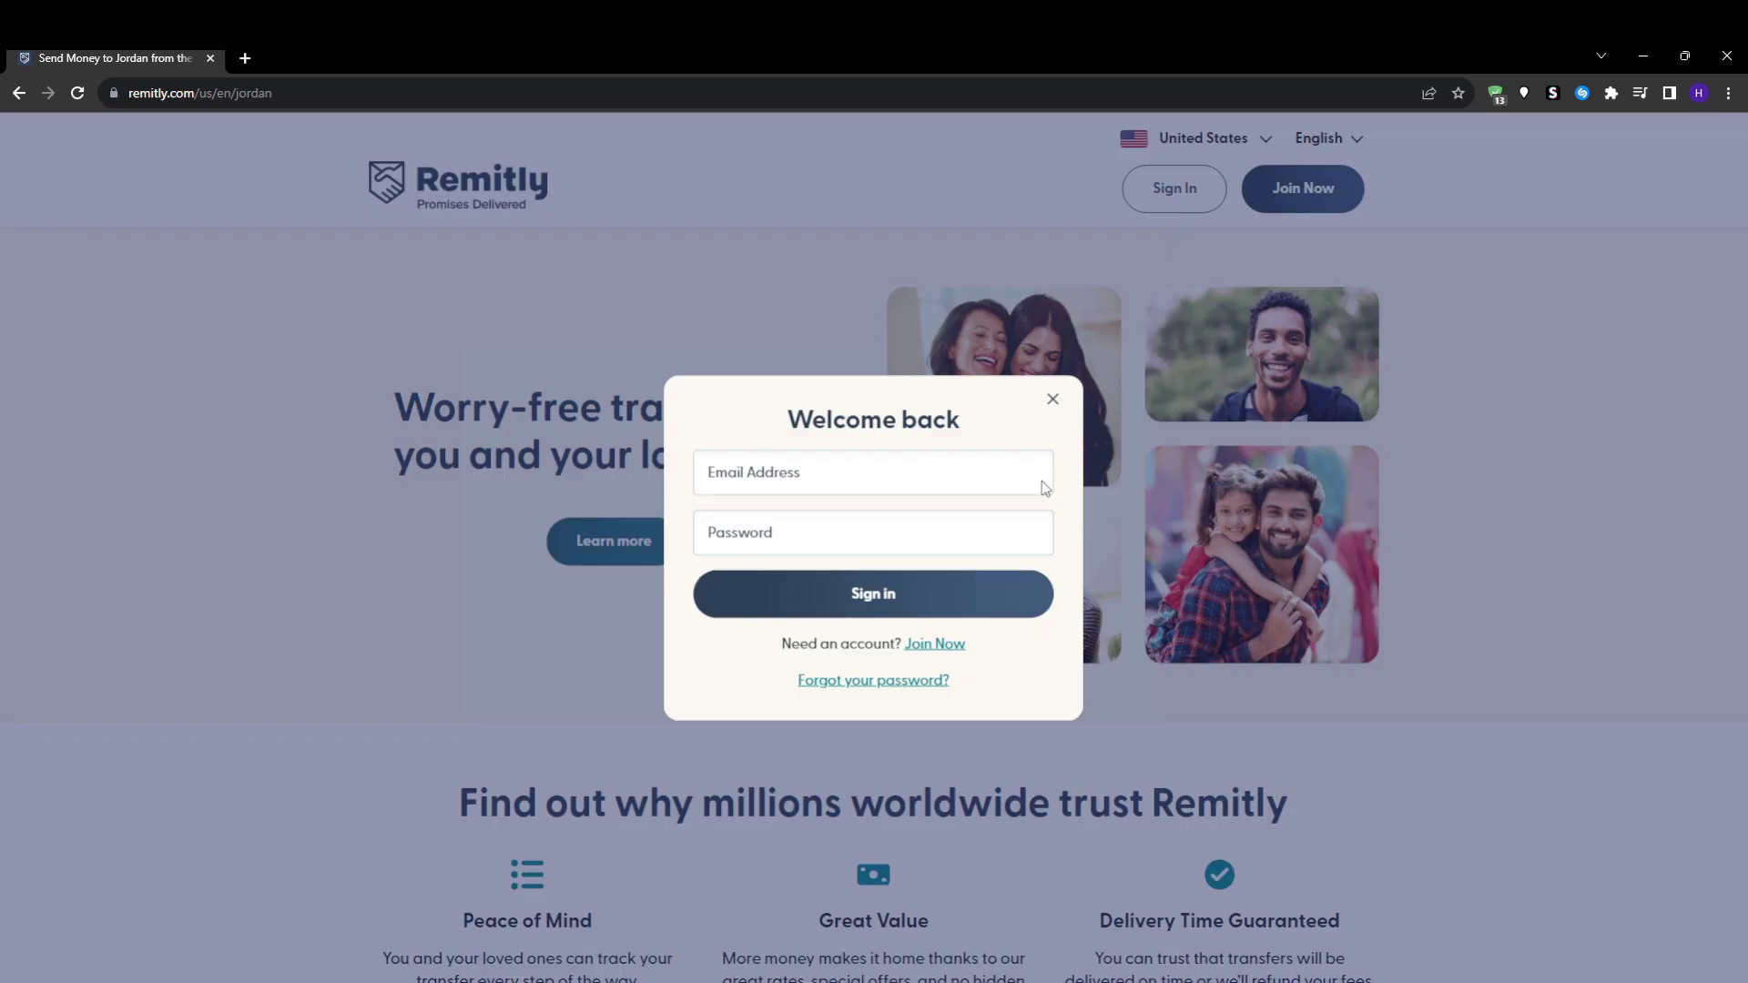
{"action": "left_click", "coordinate": [1053, 401]}
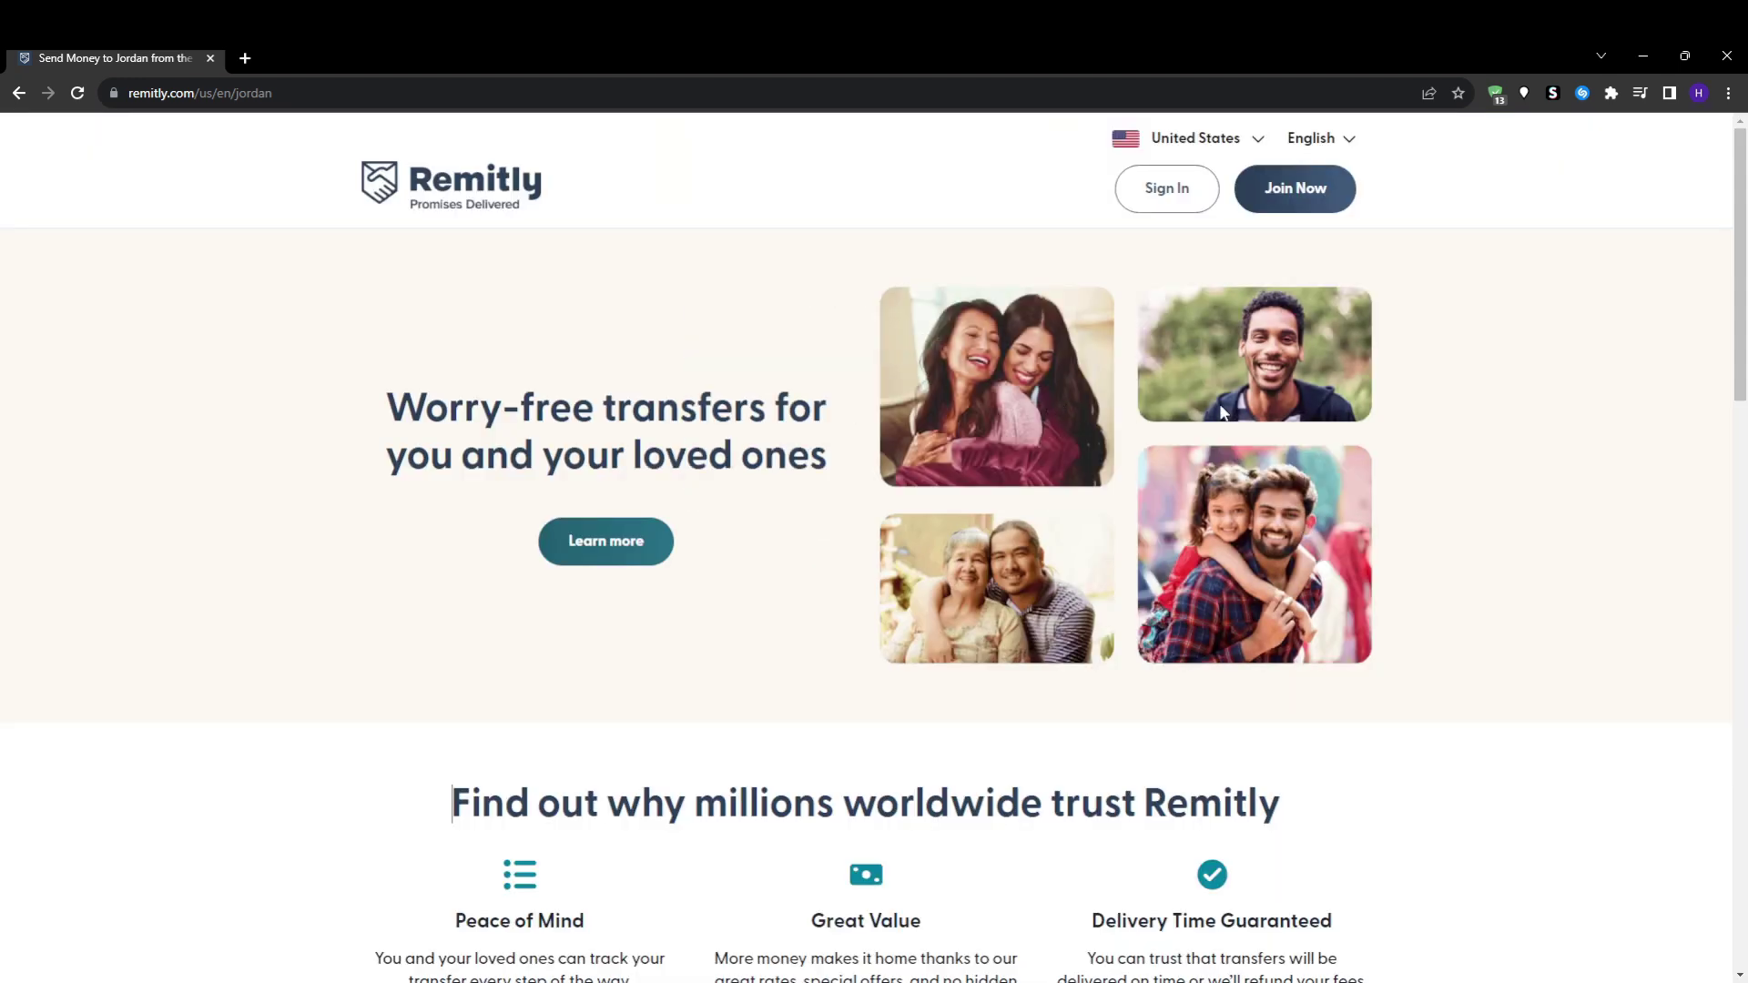
{"action": "left_click", "coordinate": [1292, 191]}
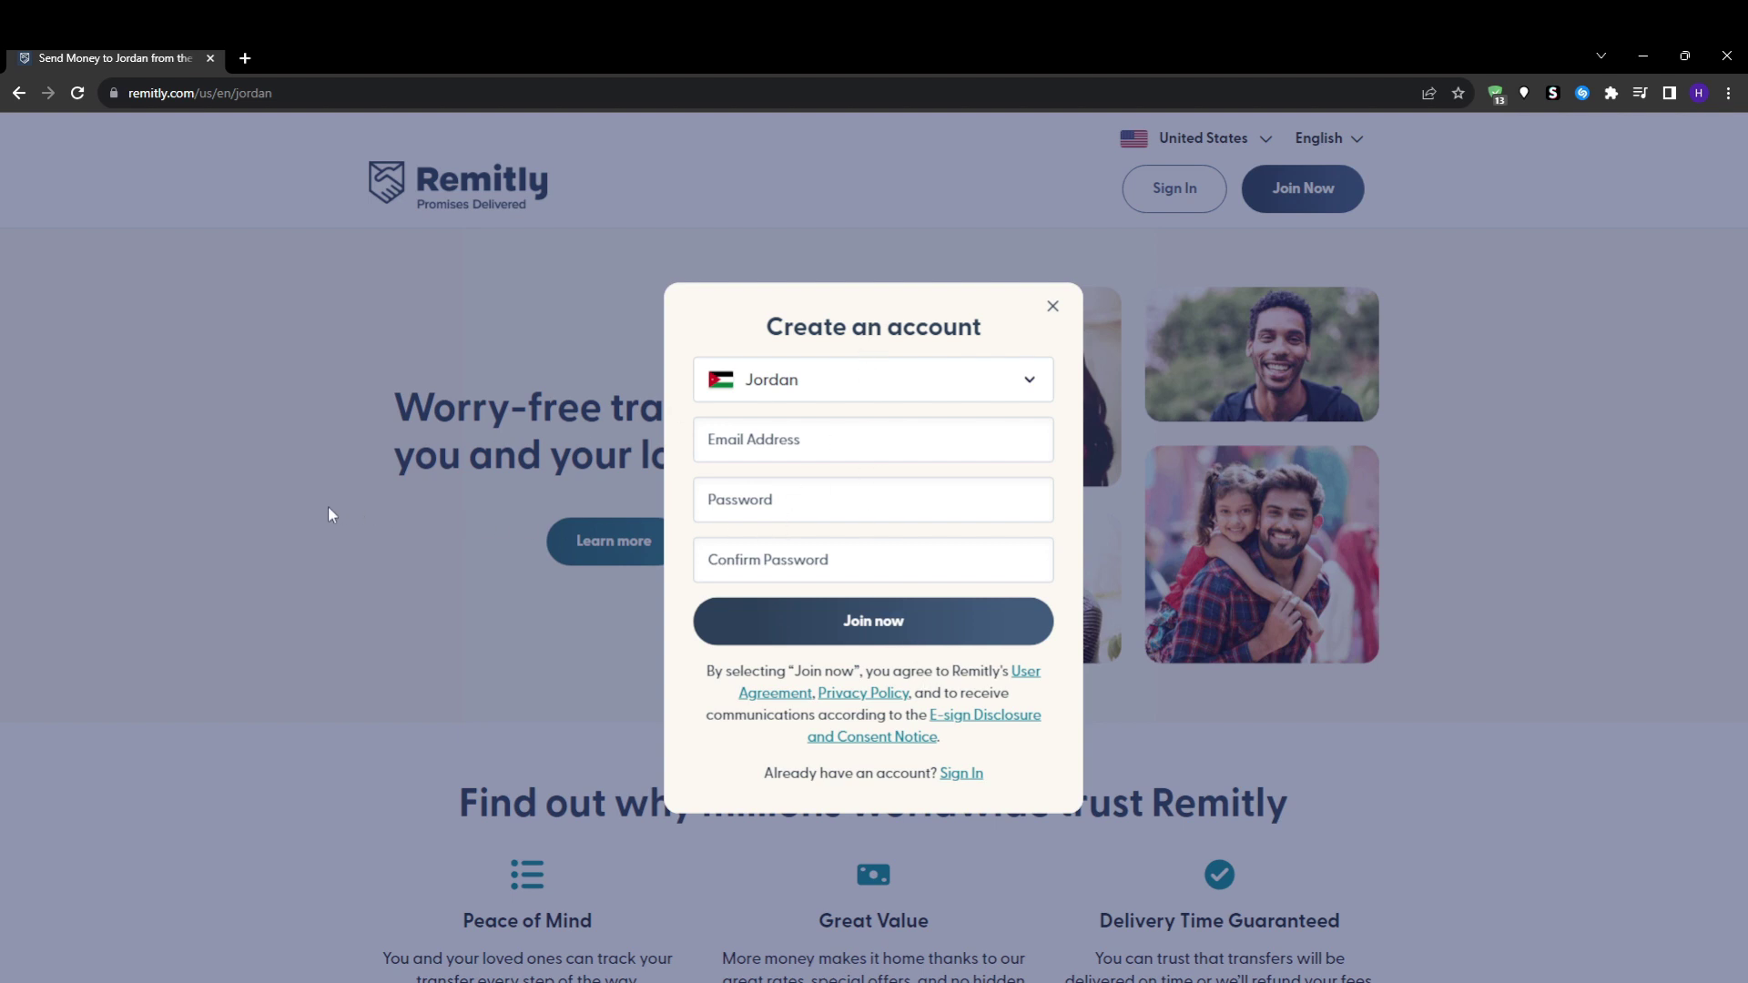
{"action": "left_click", "coordinate": [1053, 305]}
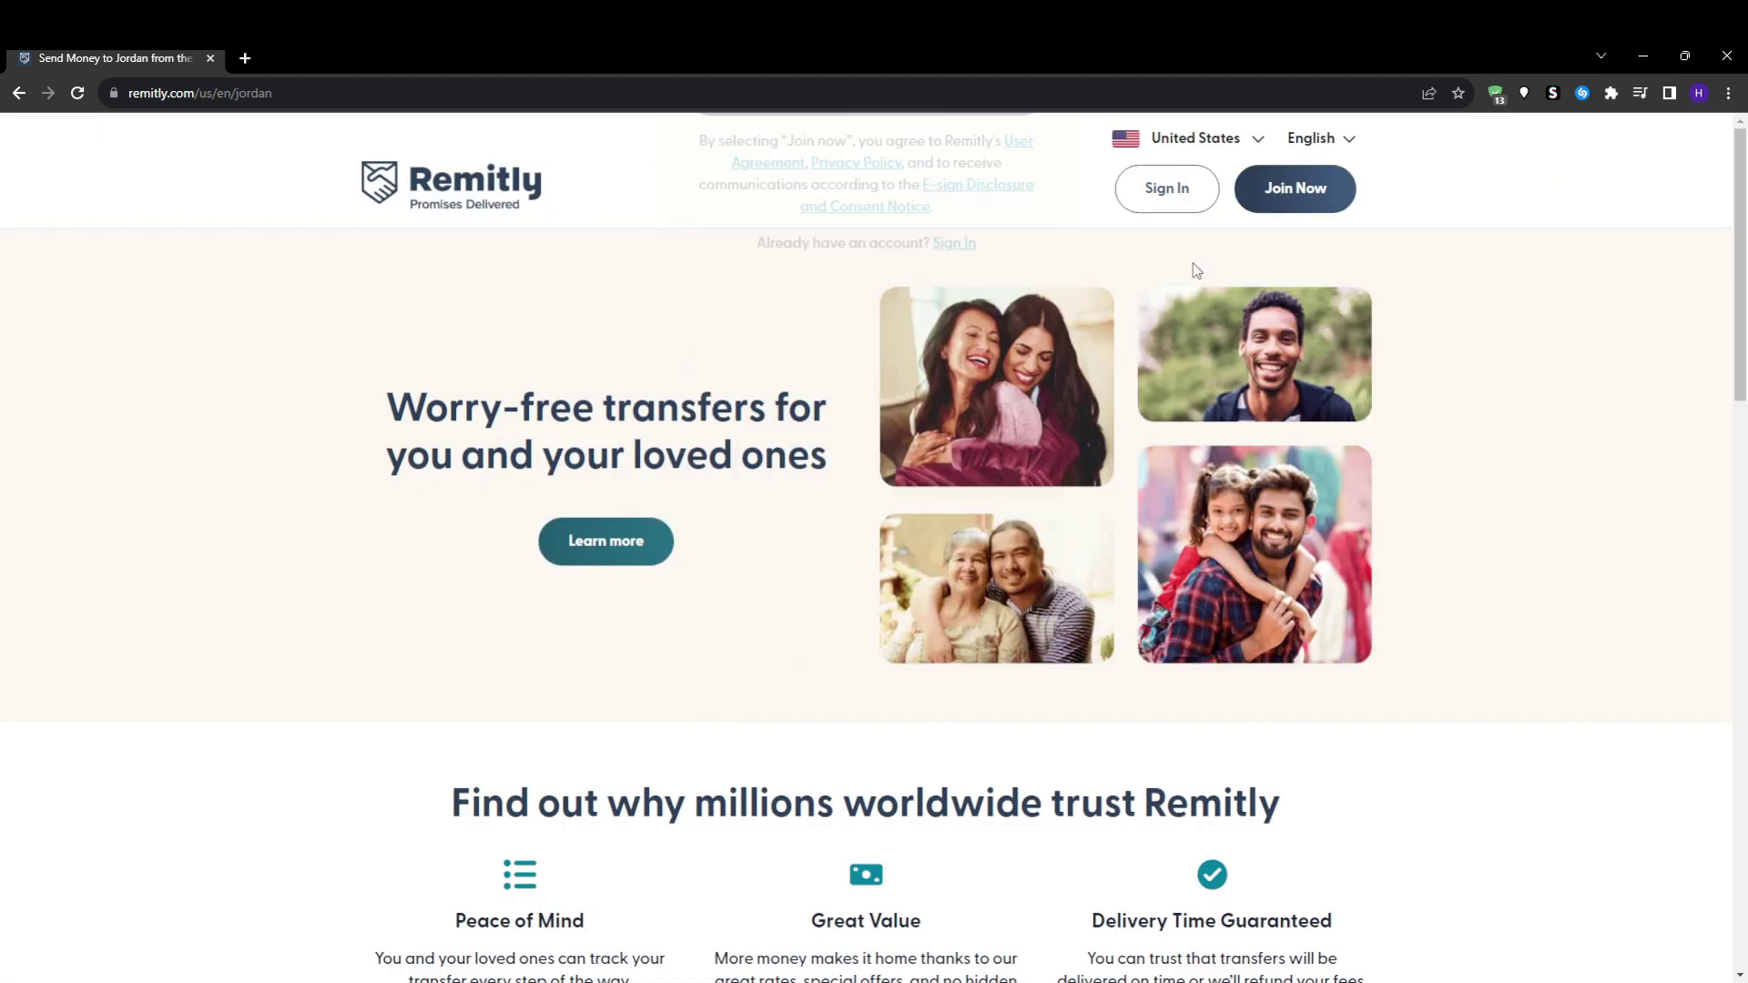
{"action": "left_click", "coordinate": [1331, 189]}
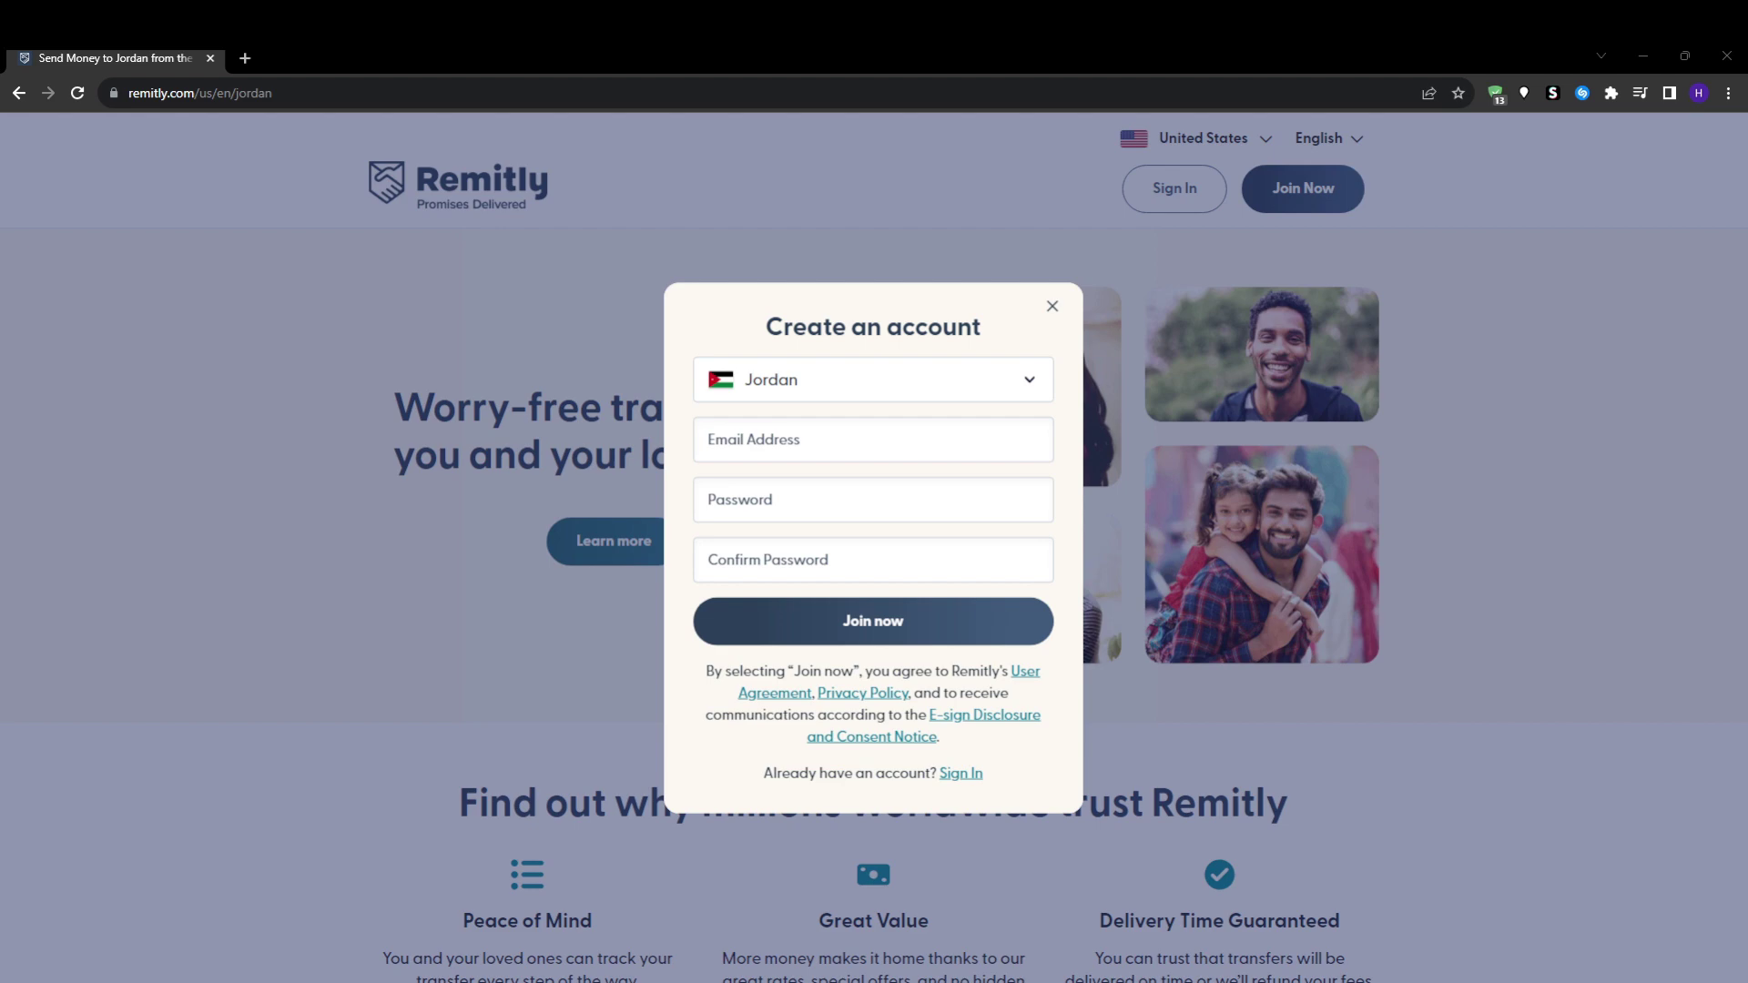
{"action": "left_click", "coordinate": [1053, 305]}
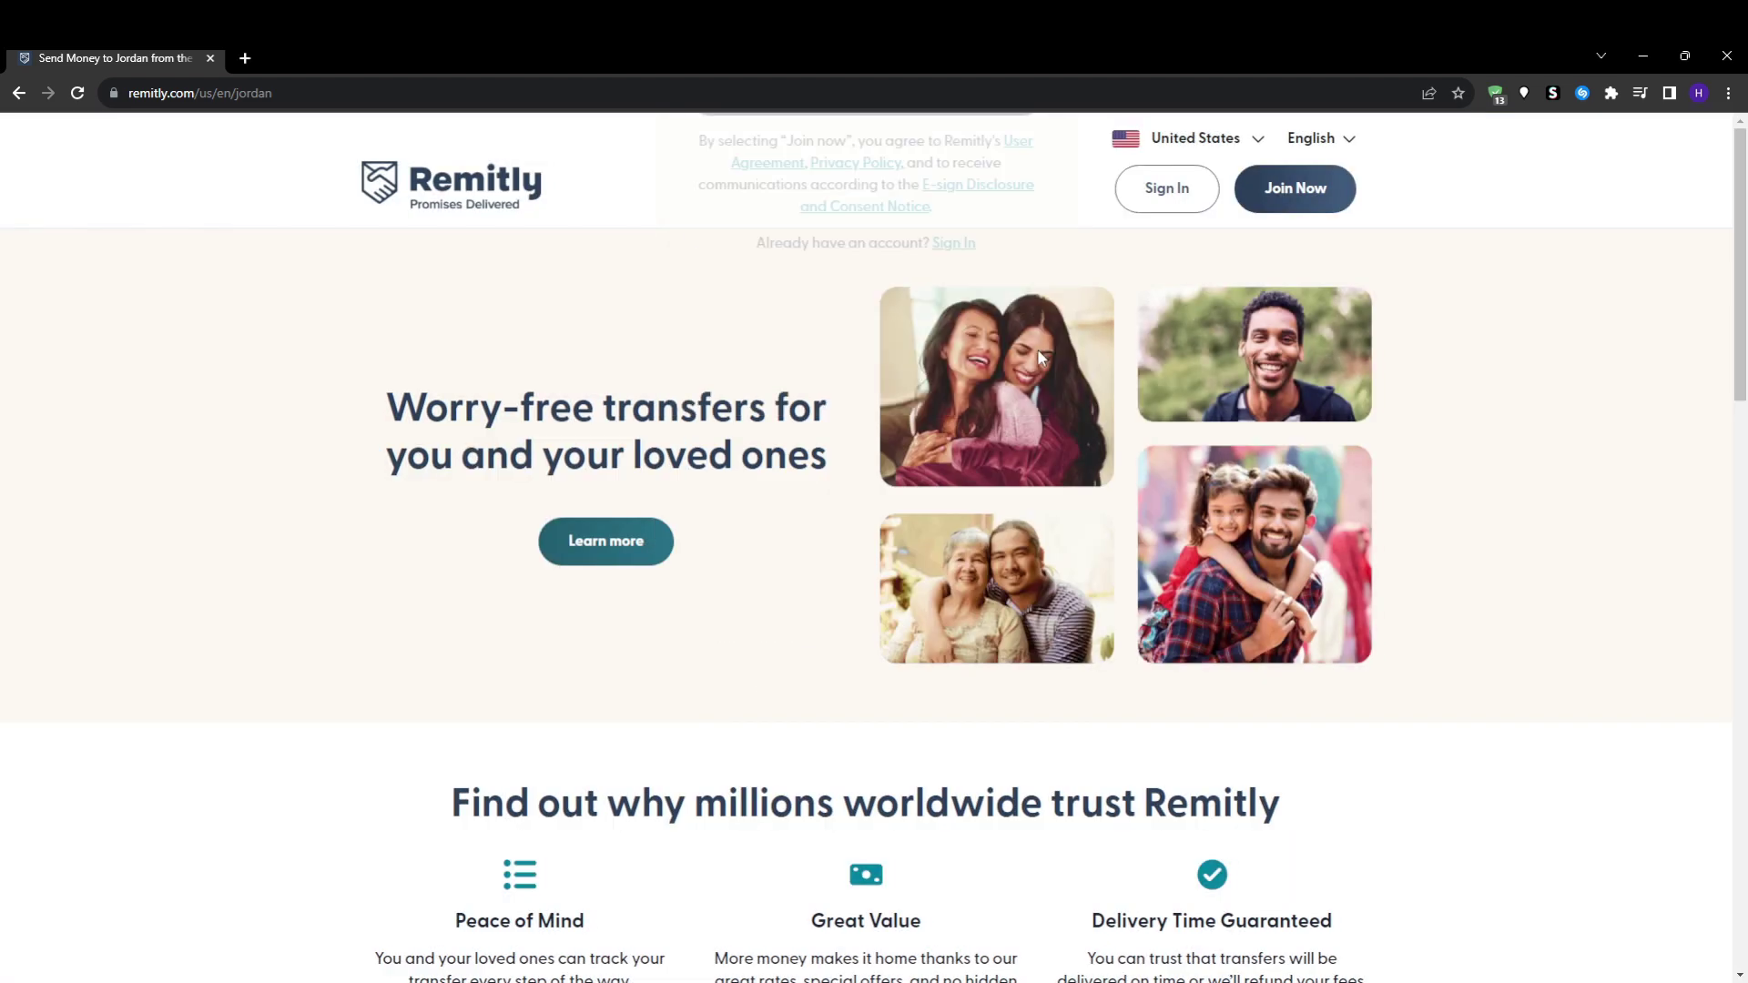
Look through the destination country list, then close it and return to the page top.
{"action": "scroll", "coordinate": [994, 532], "scroll_direction": "down", "scroll_amount": 13}
{"action": "left_click", "coordinate": [908, 737]}
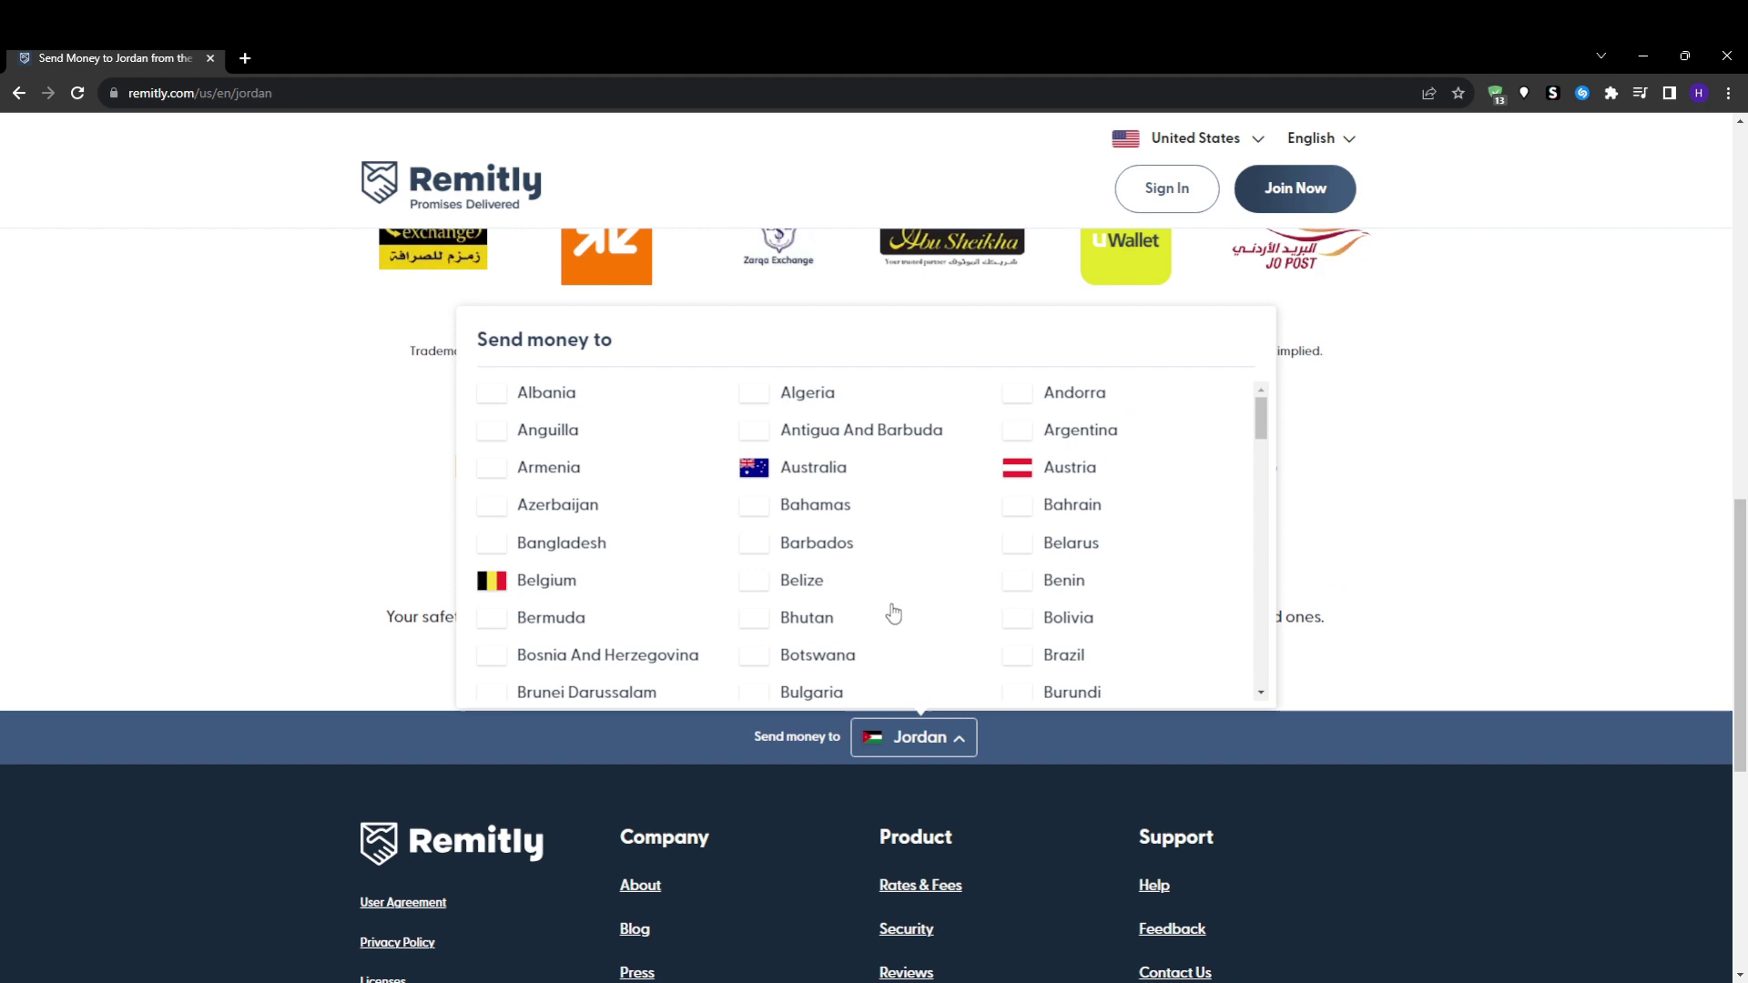
{"action": "left_click", "coordinate": [1510, 522]}
{"action": "scroll", "coordinate": [1467, 522], "scroll_direction": "up", "scroll_amount": 9}
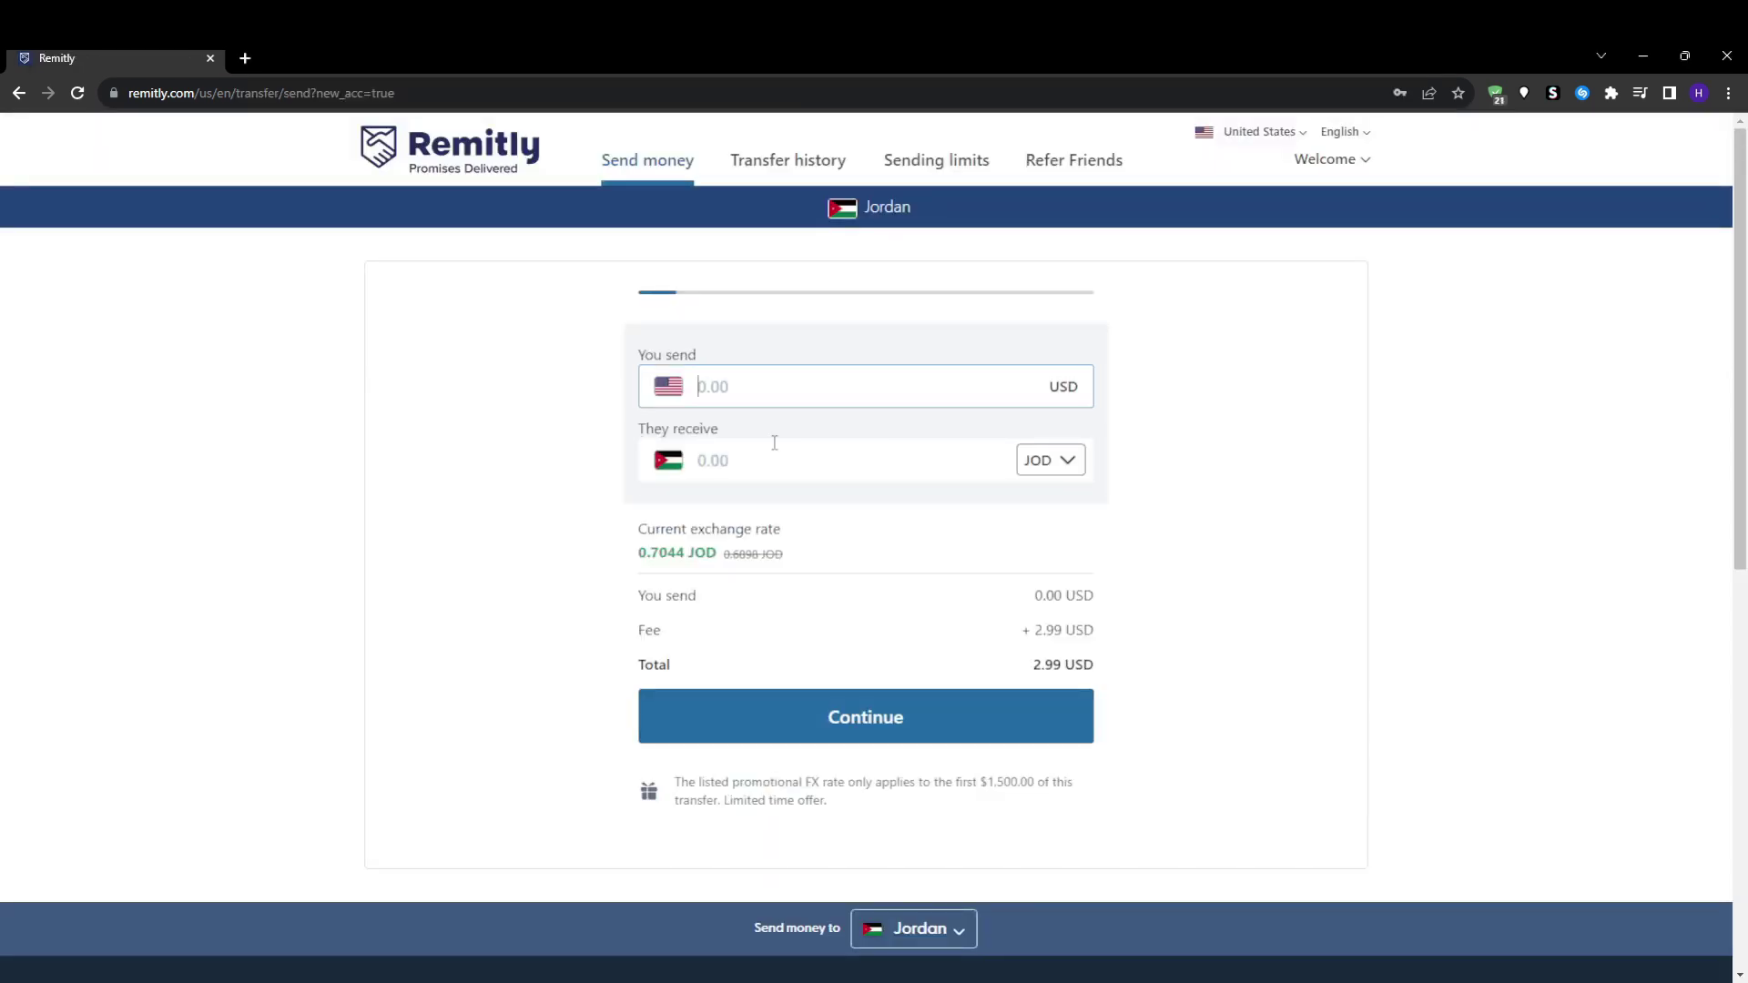
Switch the receive currency from JOD to USD, enter 100 USD to send, and continue.
{"action": "left_click", "coordinate": [1047, 466]}
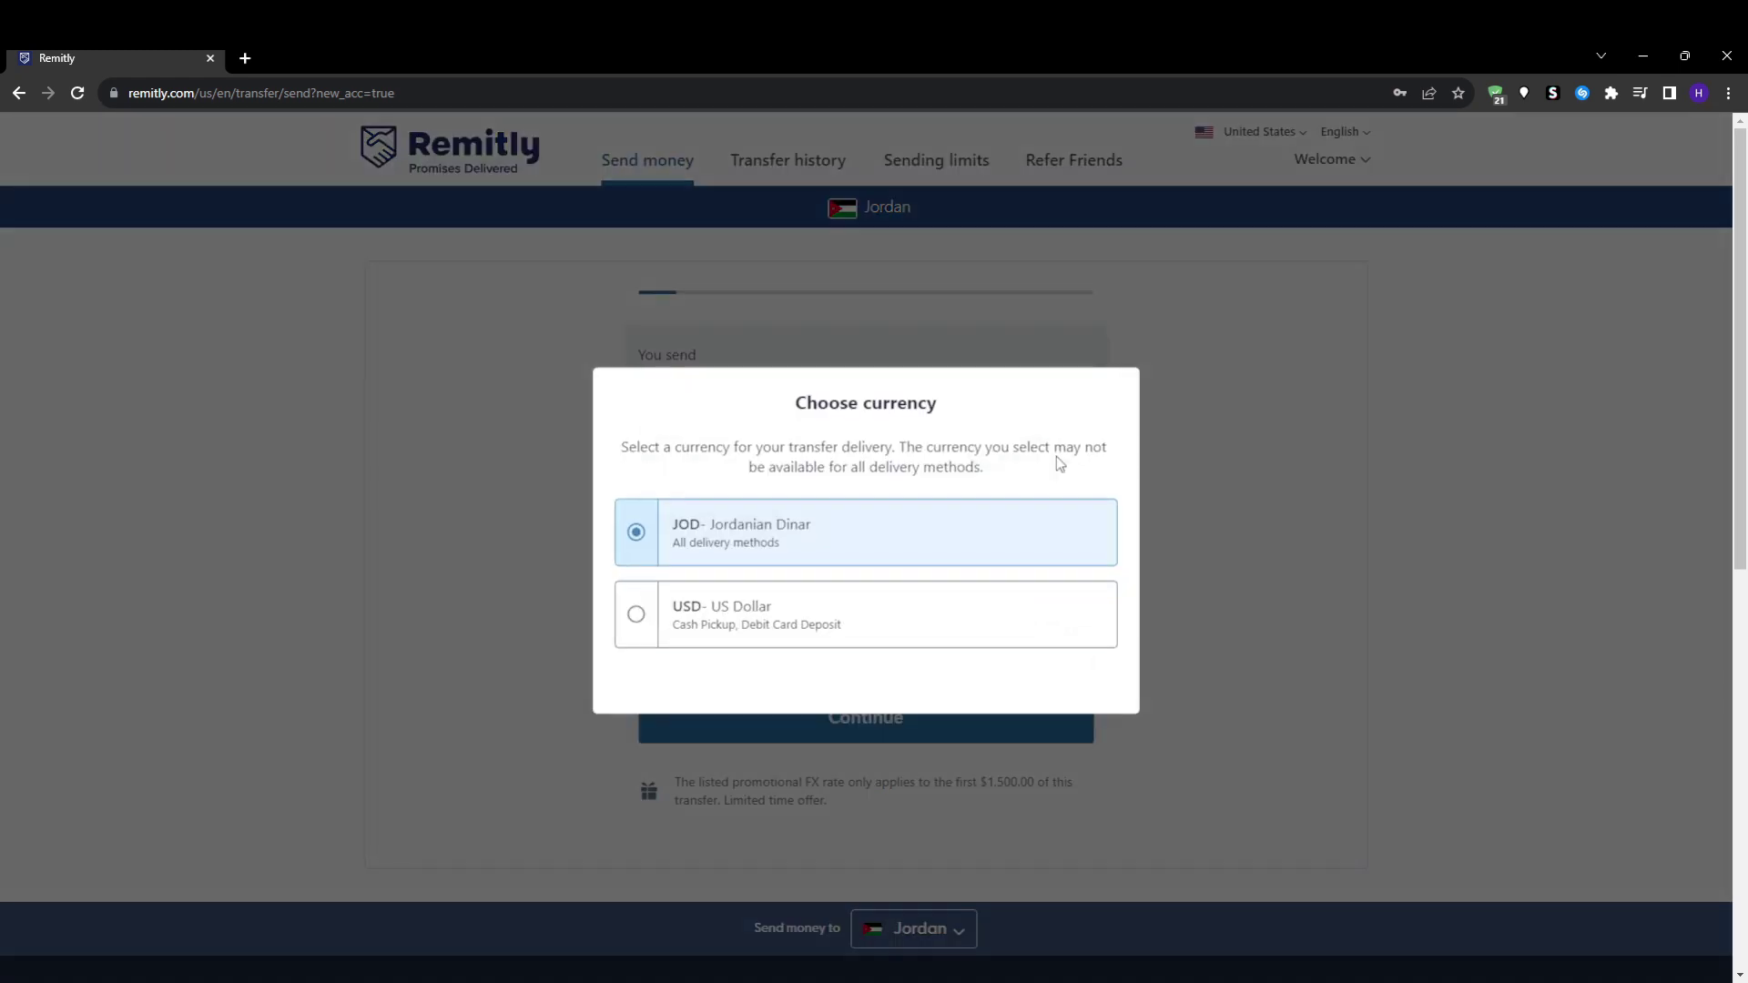
{"action": "left_click", "coordinate": [1268, 430]}
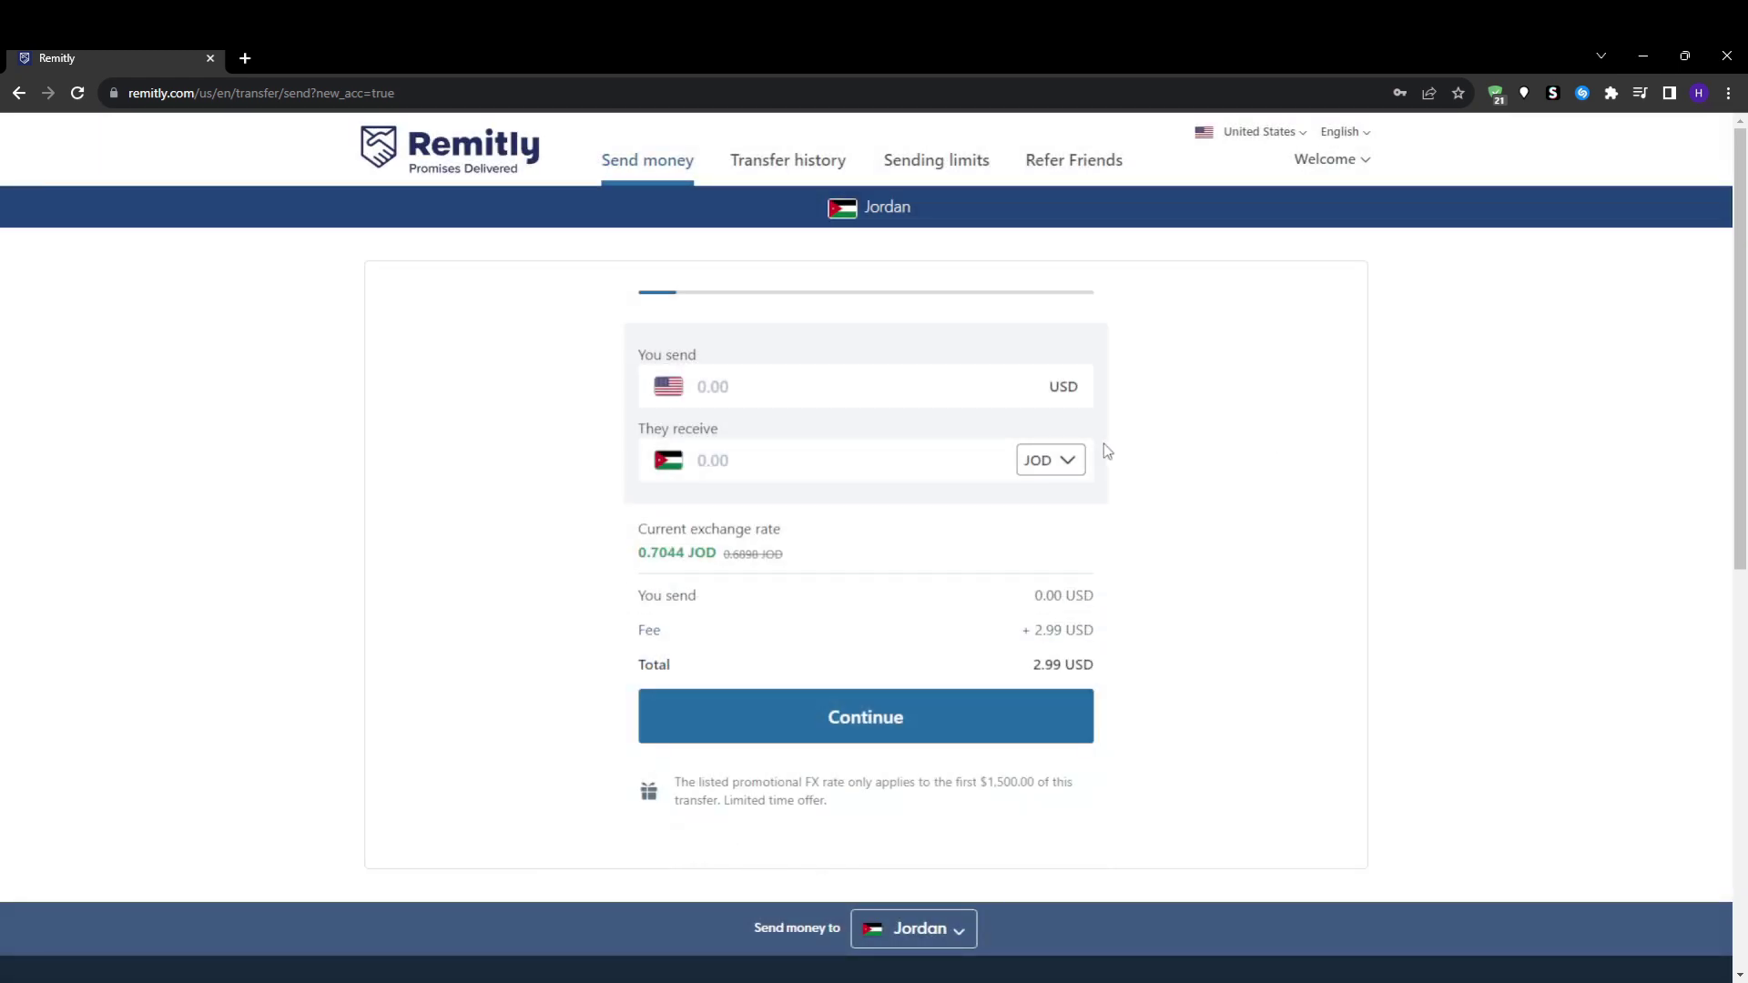
{"action": "left_click", "coordinate": [1058, 459]}
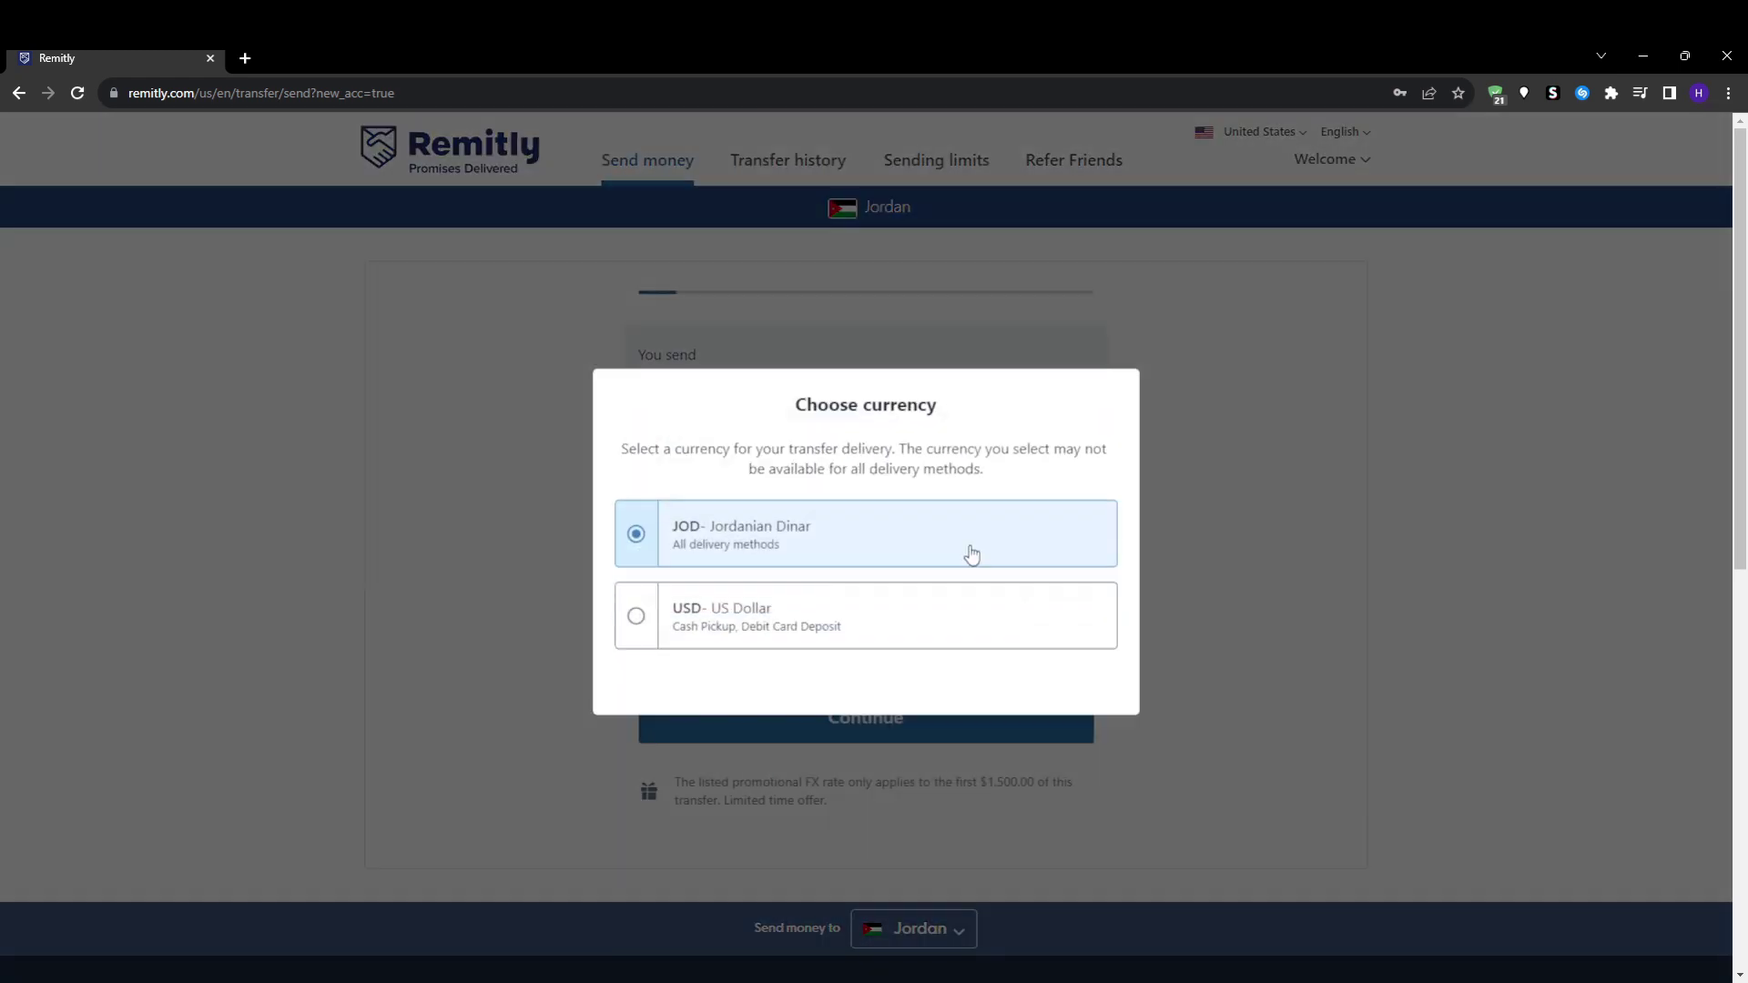
{"action": "left_click", "coordinate": [815, 654]}
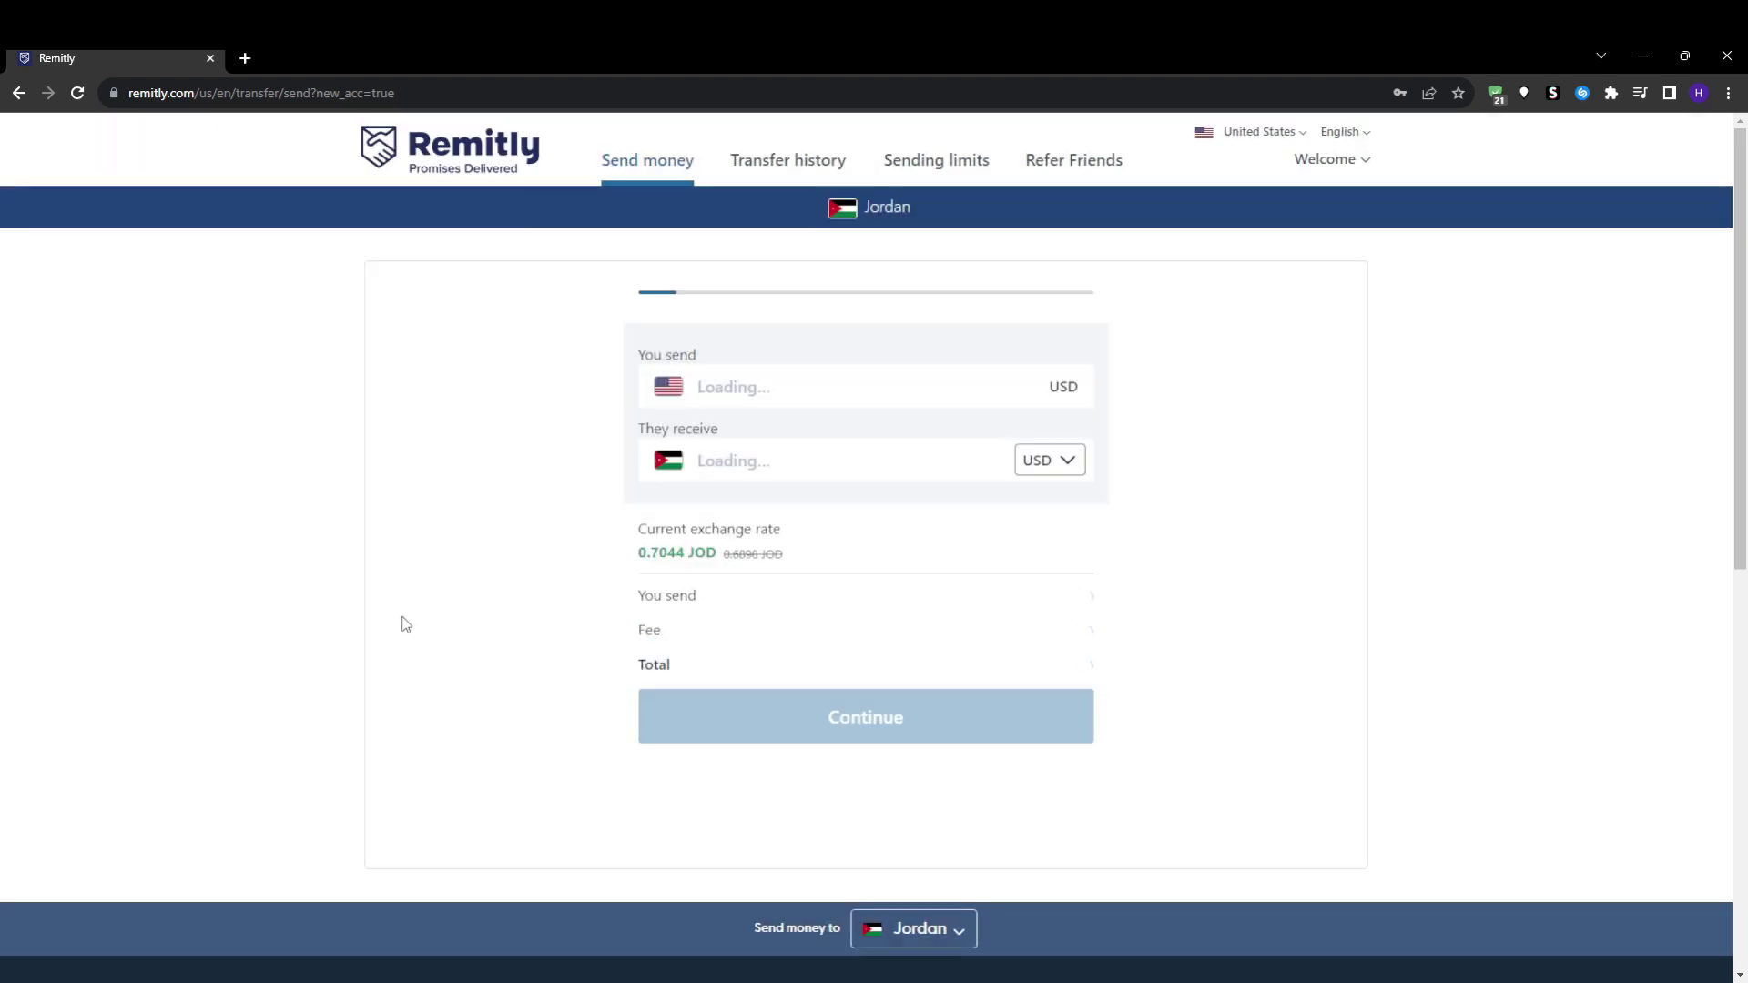
{"action": "left_click", "coordinate": [748, 388]}
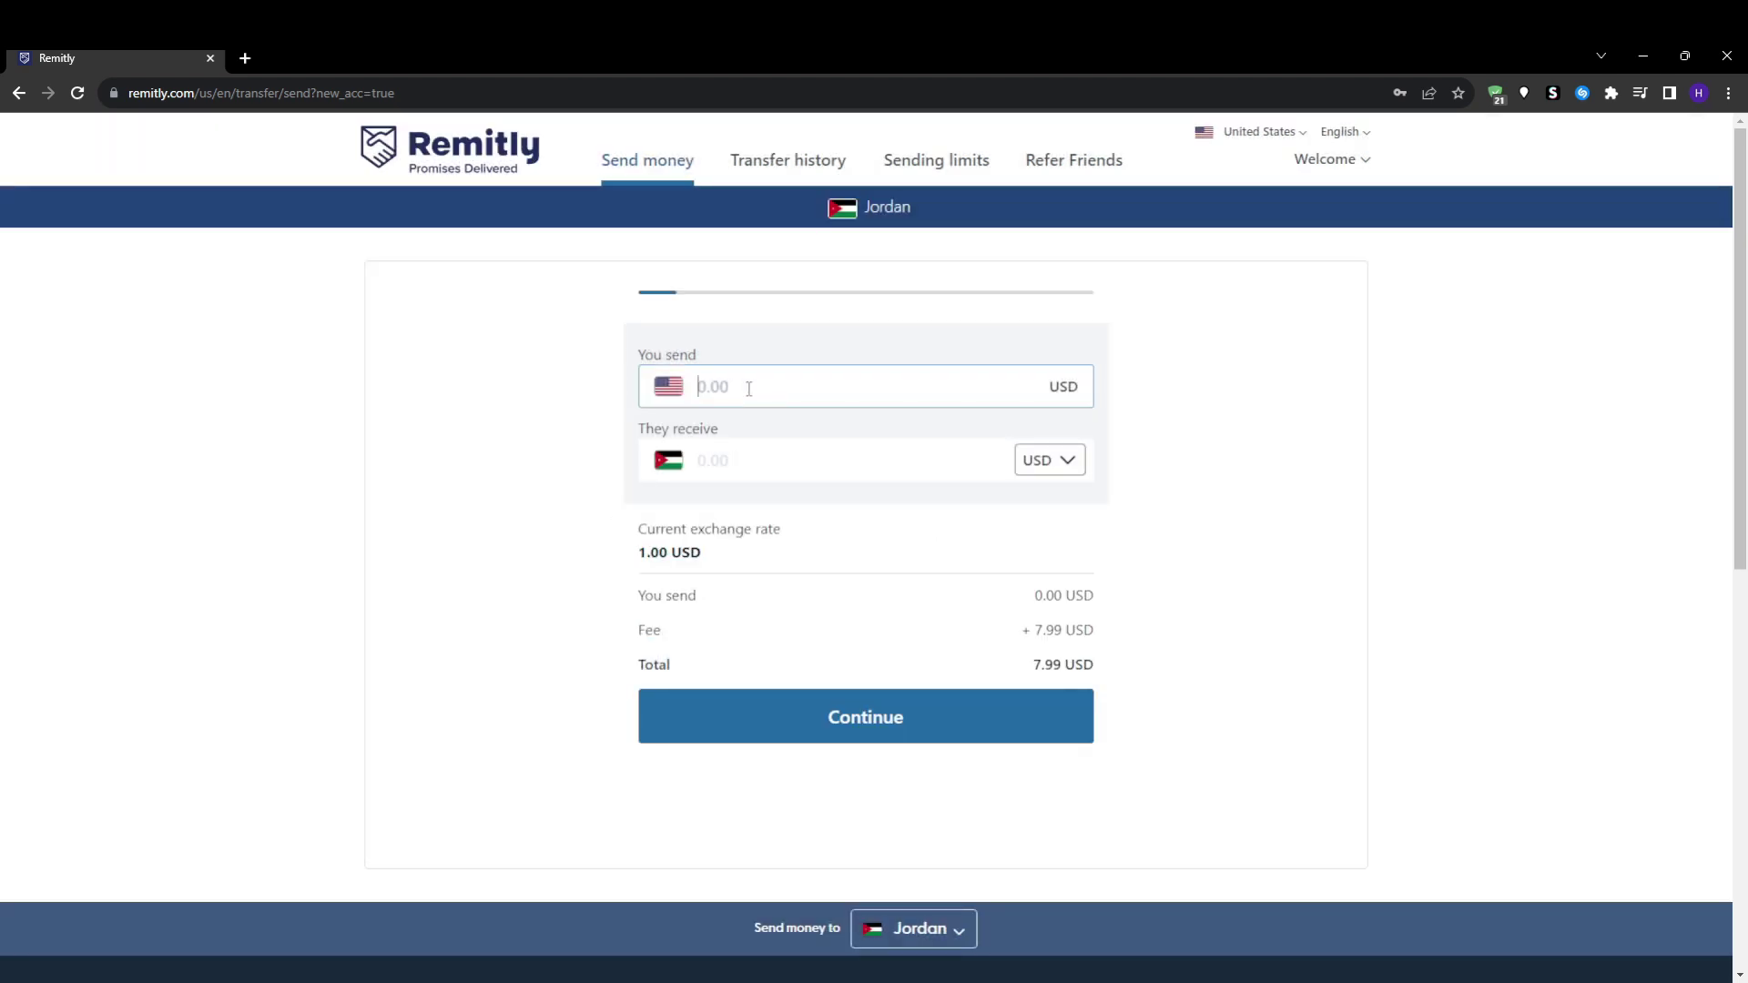
{"action": "type", "text": "100"}
{"action": "left_click", "coordinate": [792, 729]}
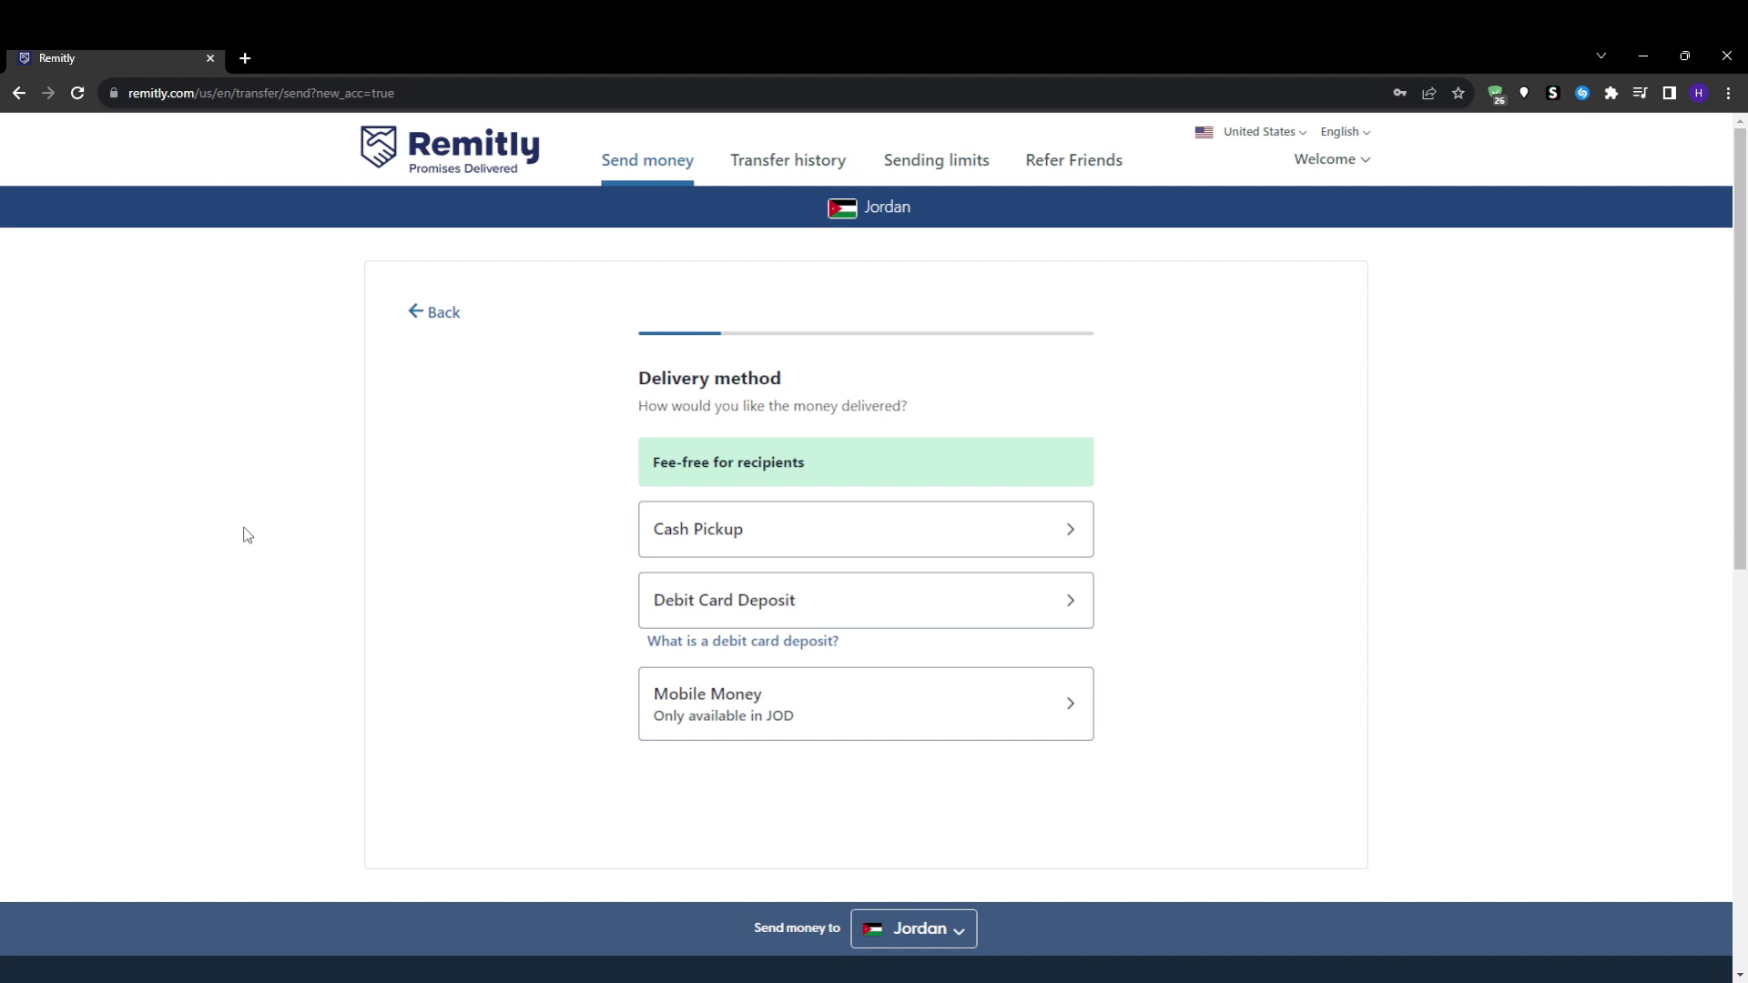
{"action": "scroll", "coordinate": [263, 536], "scroll_direction": "down", "scroll_amount": 2}
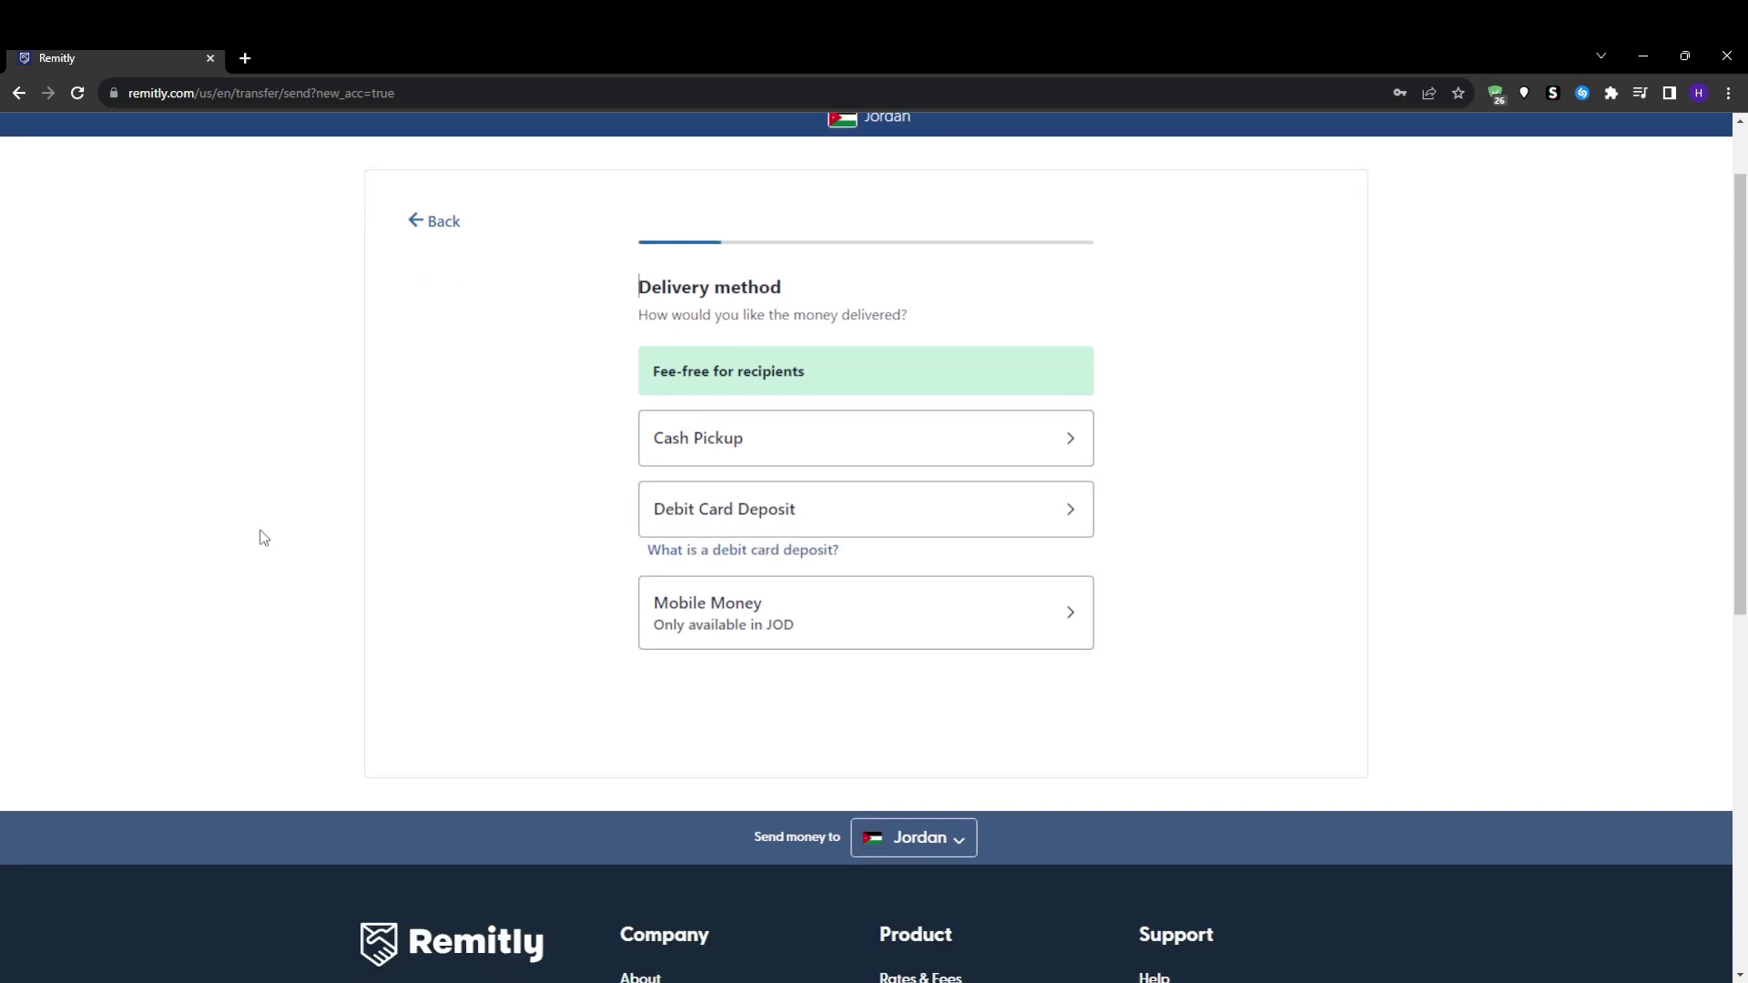
{"action": "scroll", "coordinate": [263, 536], "scroll_direction": "up", "scroll_amount": 2}
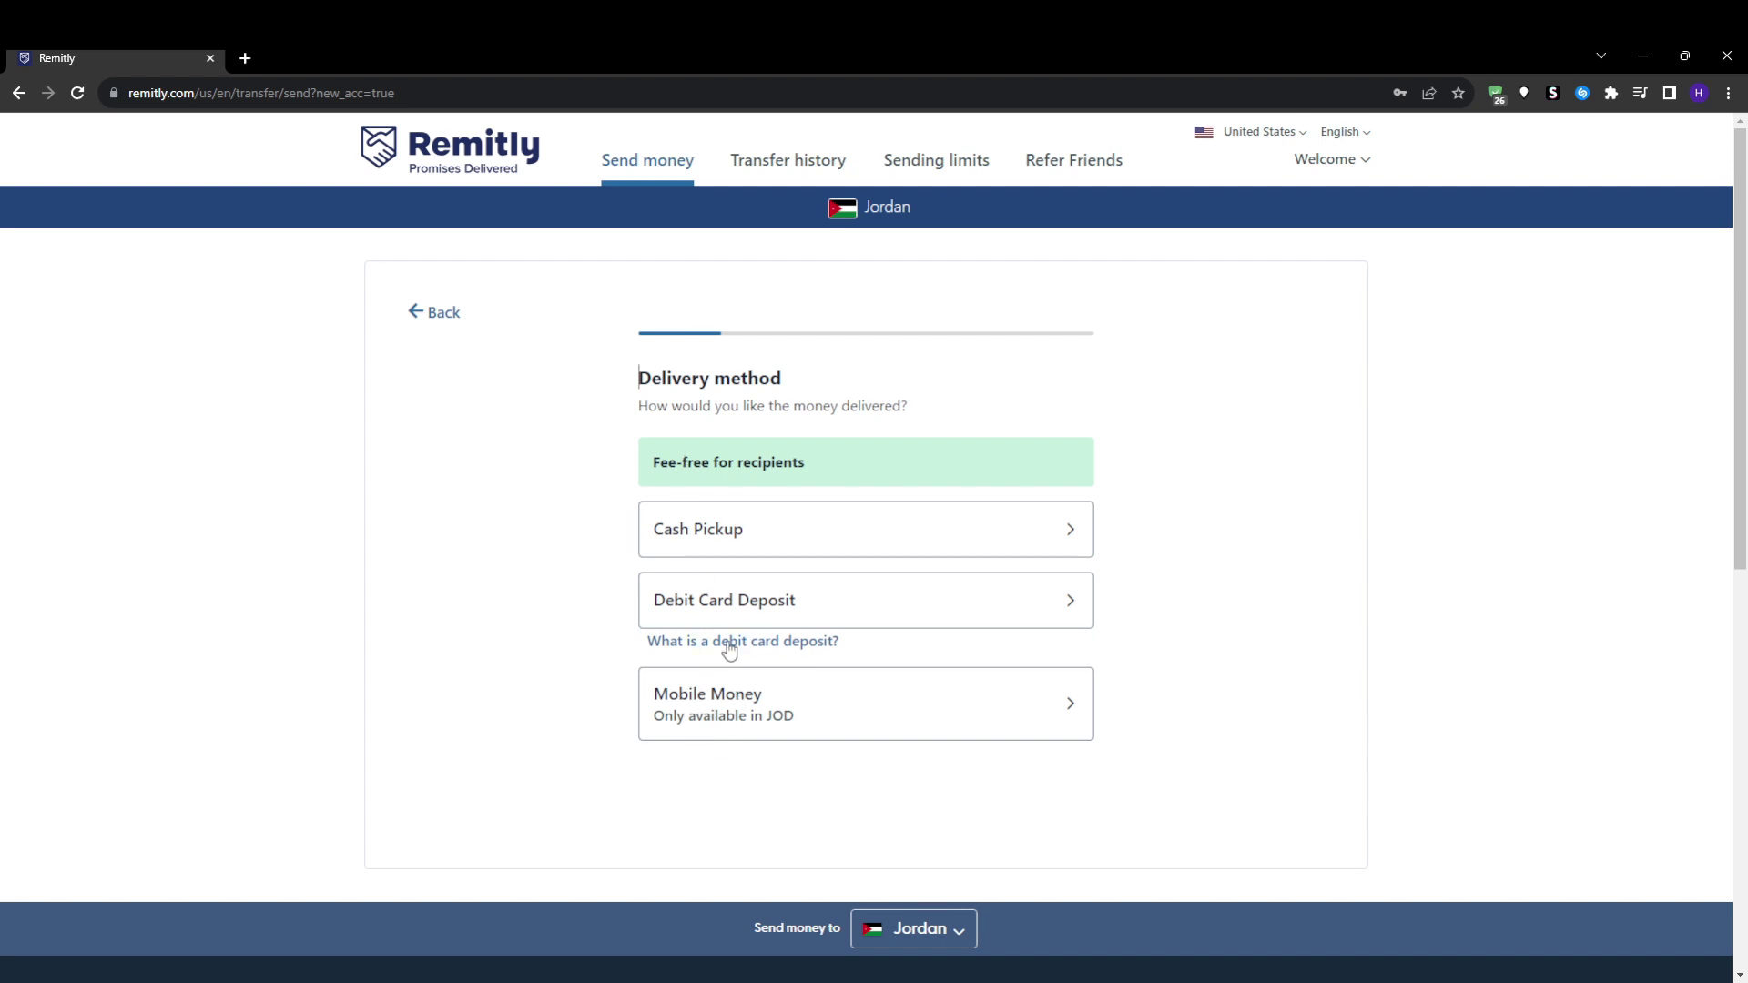
Select Debit Card Deposit as the delivery method.
{"action": "left_click", "coordinate": [778, 602]}
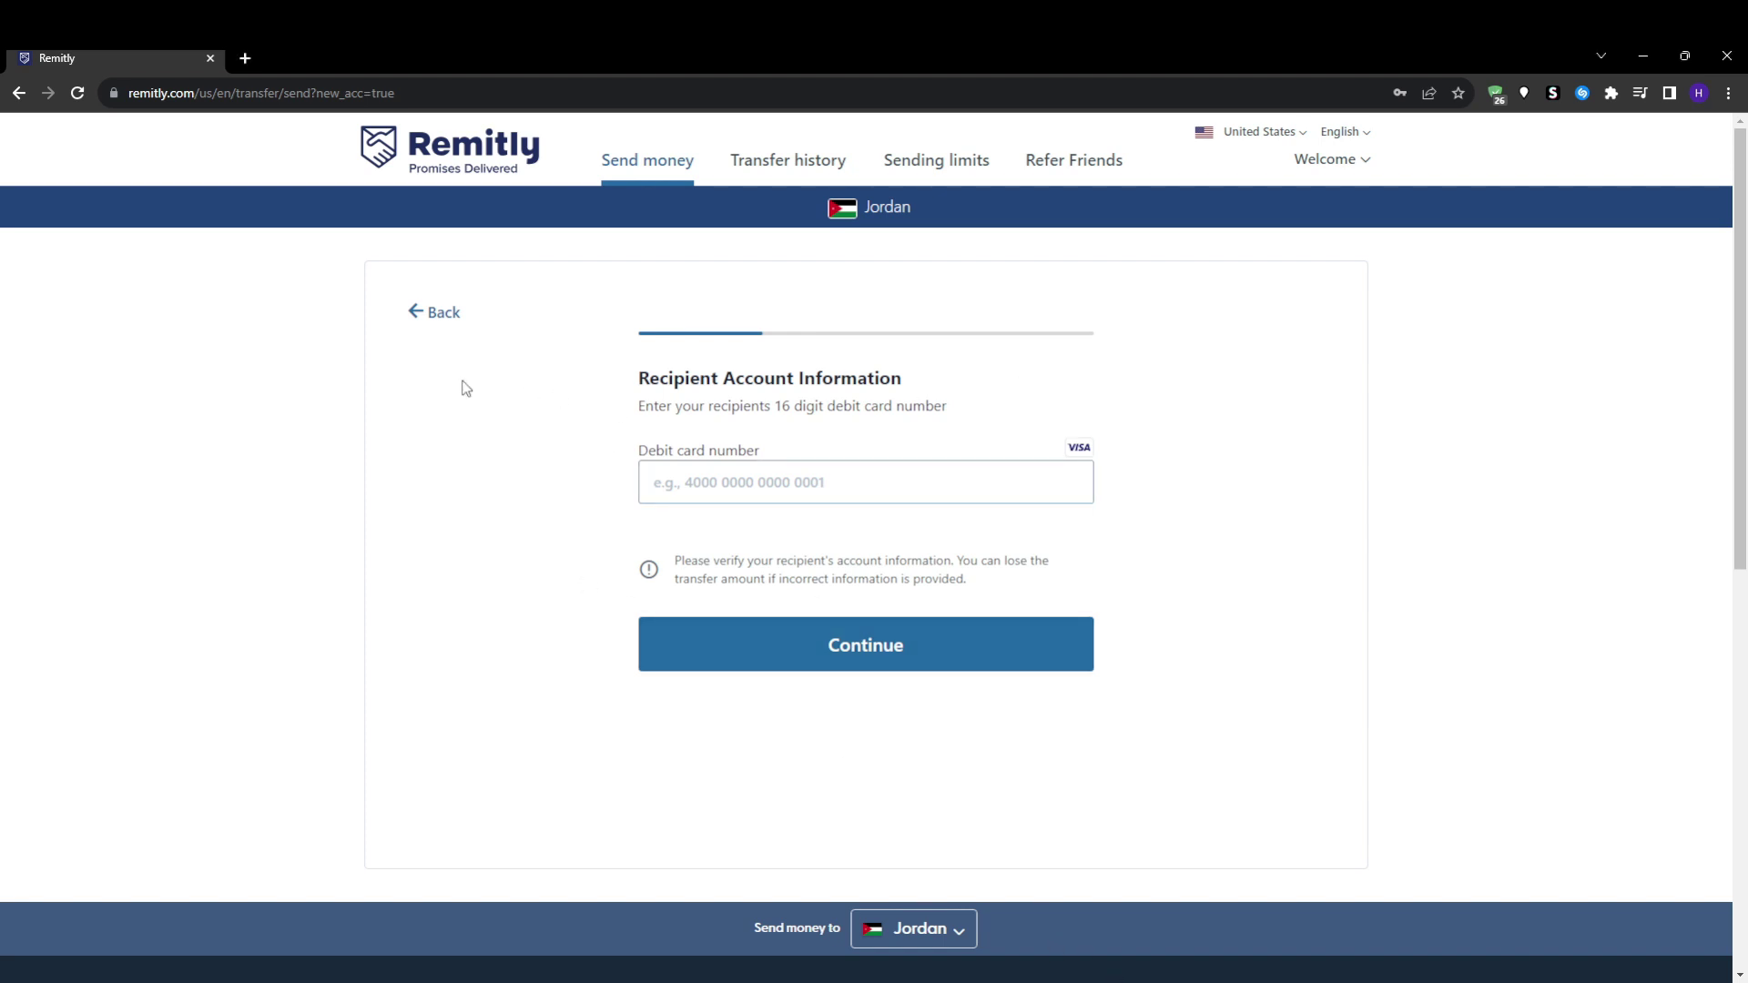
Review the tier limits, including Tier 1's $2,999 daily, $10,000 monthly and $18,000 per 180 days.
{"action": "left_click", "coordinate": [939, 163]}
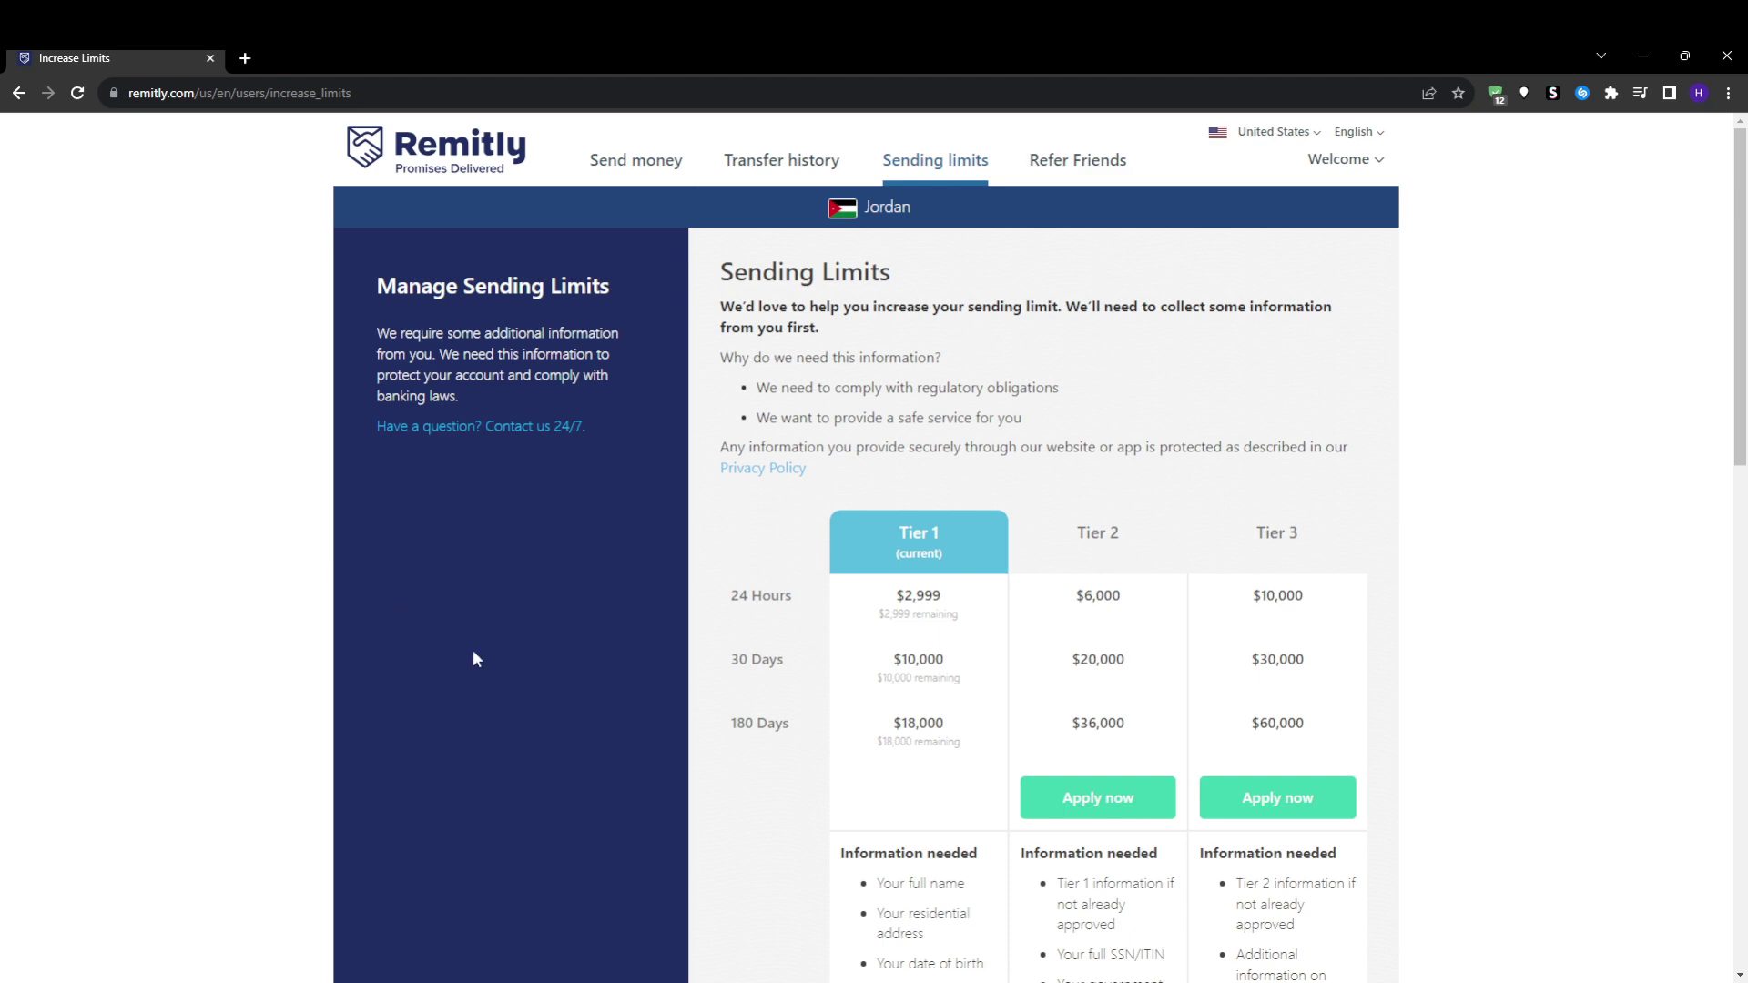
{"action": "scroll", "coordinate": [715, 780], "scroll_direction": "down", "scroll_amount": 7}
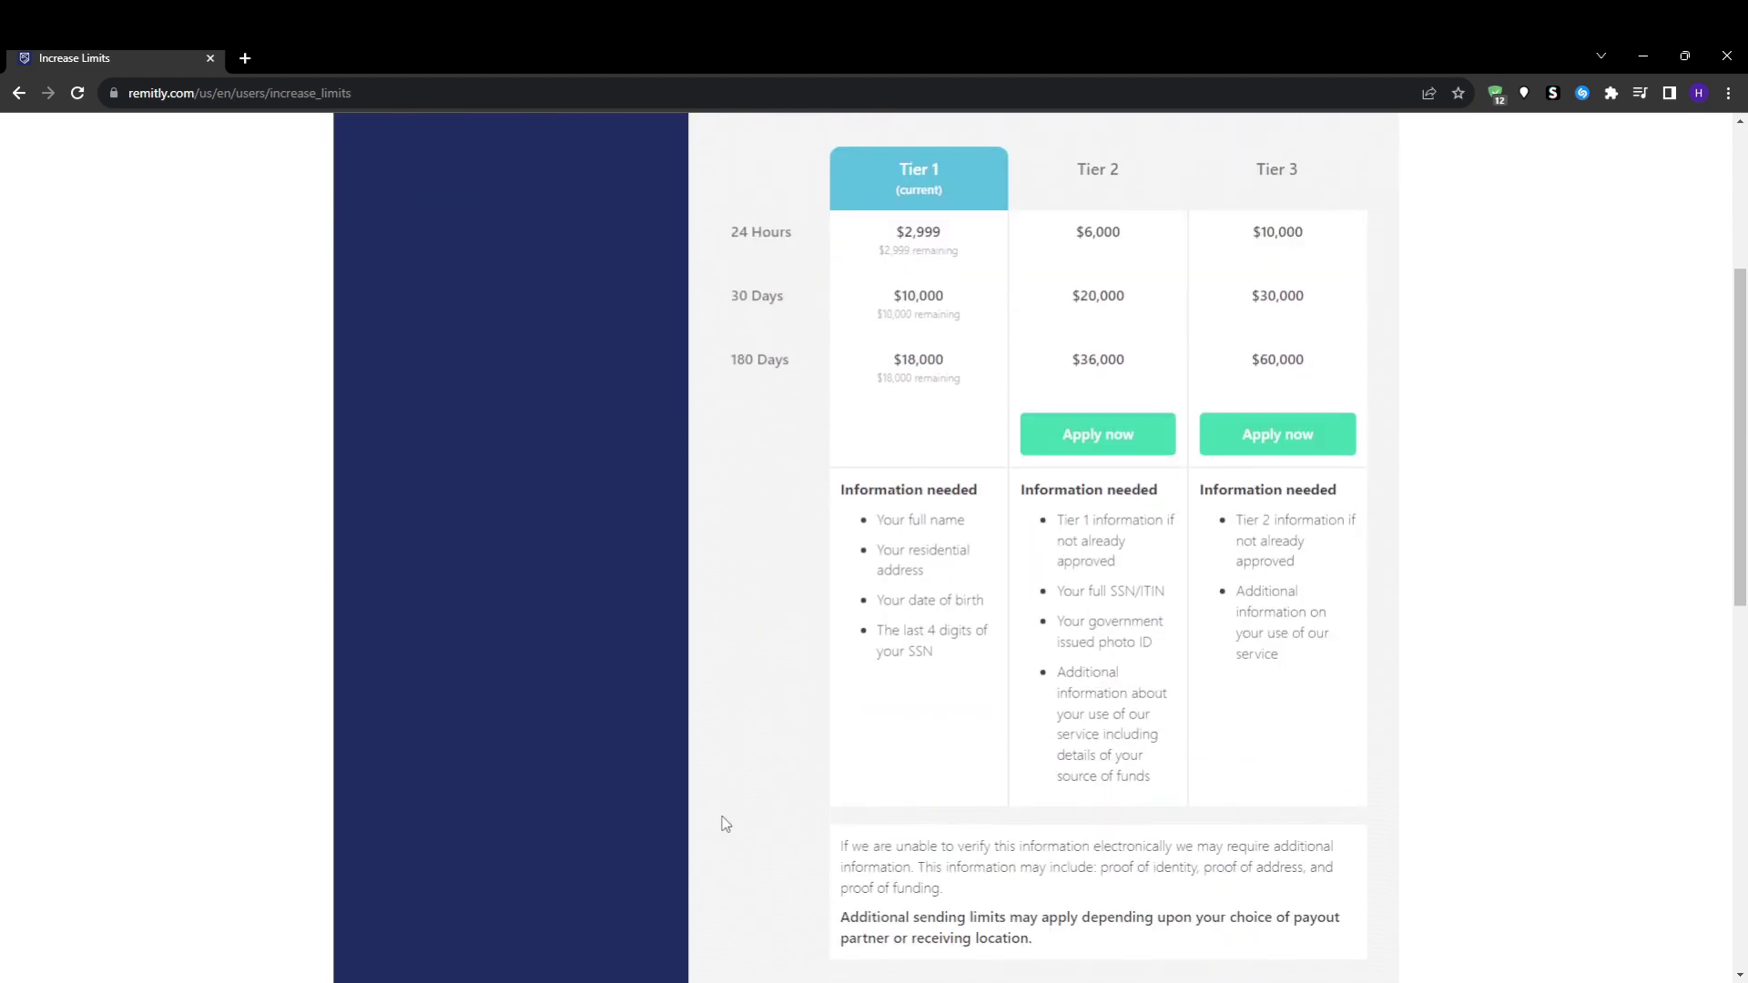
{"action": "scroll", "coordinate": [722, 819], "scroll_direction": "up", "scroll_amount": 7}
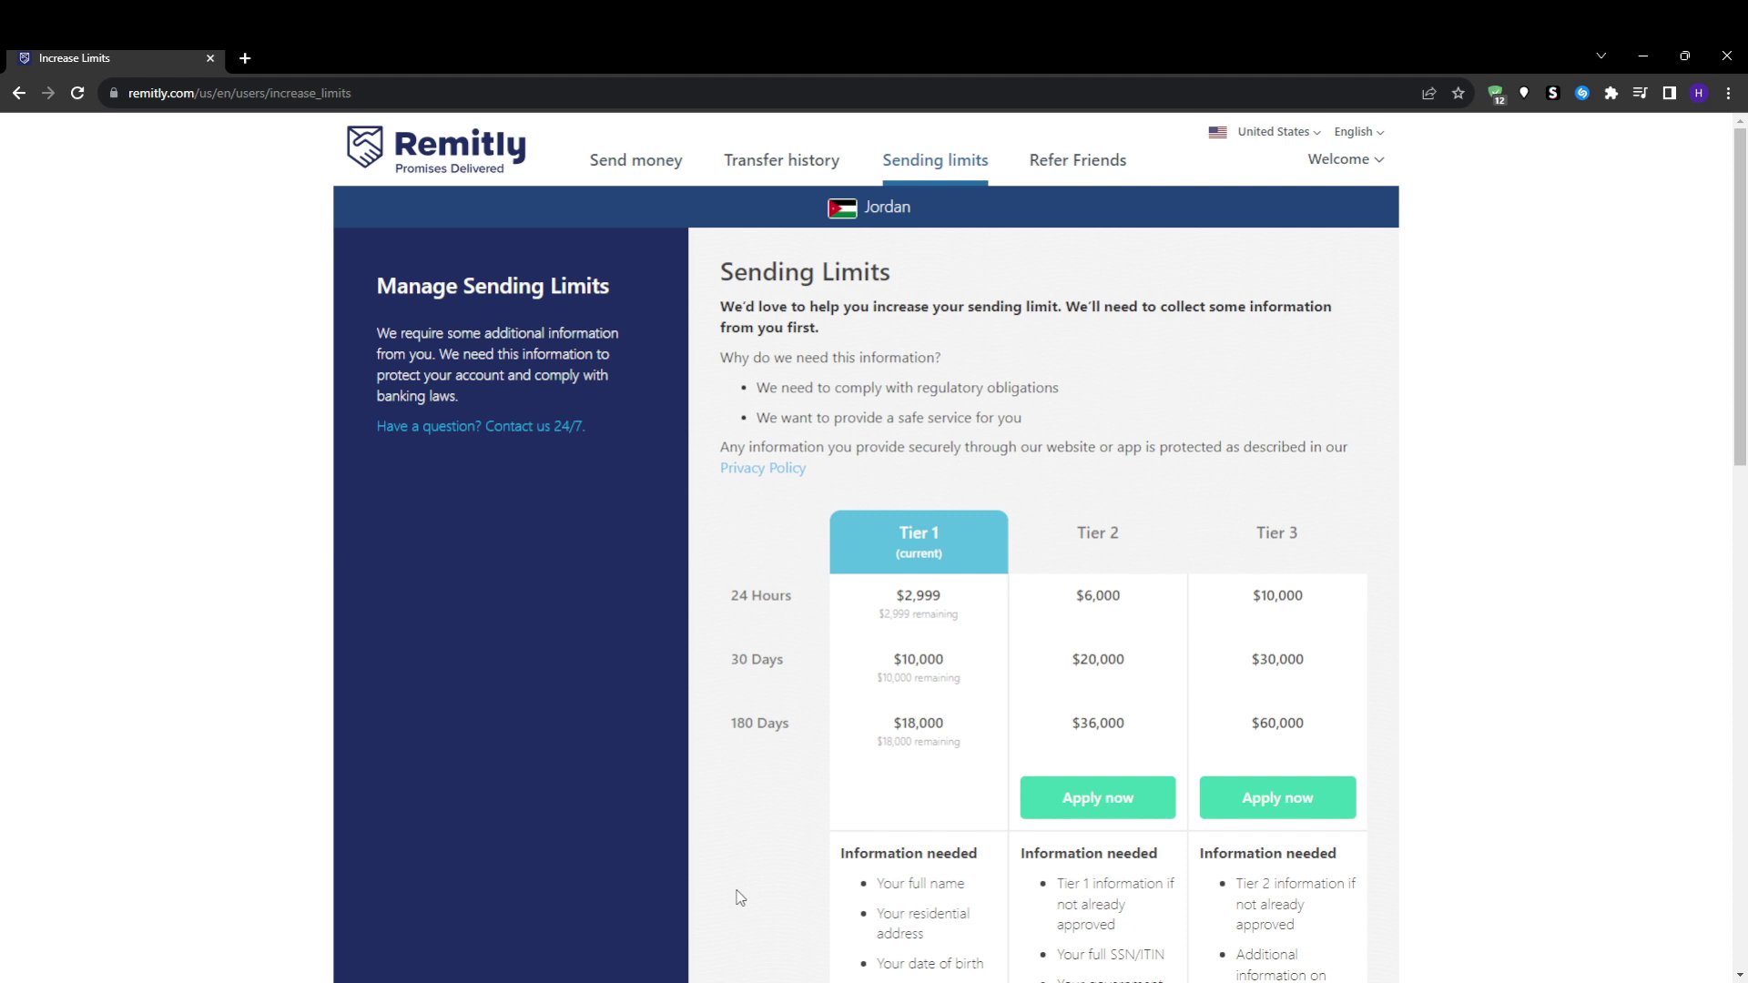
{"action": "scroll", "coordinate": [273, 760], "scroll_direction": "down", "scroll_amount": 1}
{"action": "scroll", "coordinate": [273, 760], "scroll_direction": "down", "scroll_amount": 3}
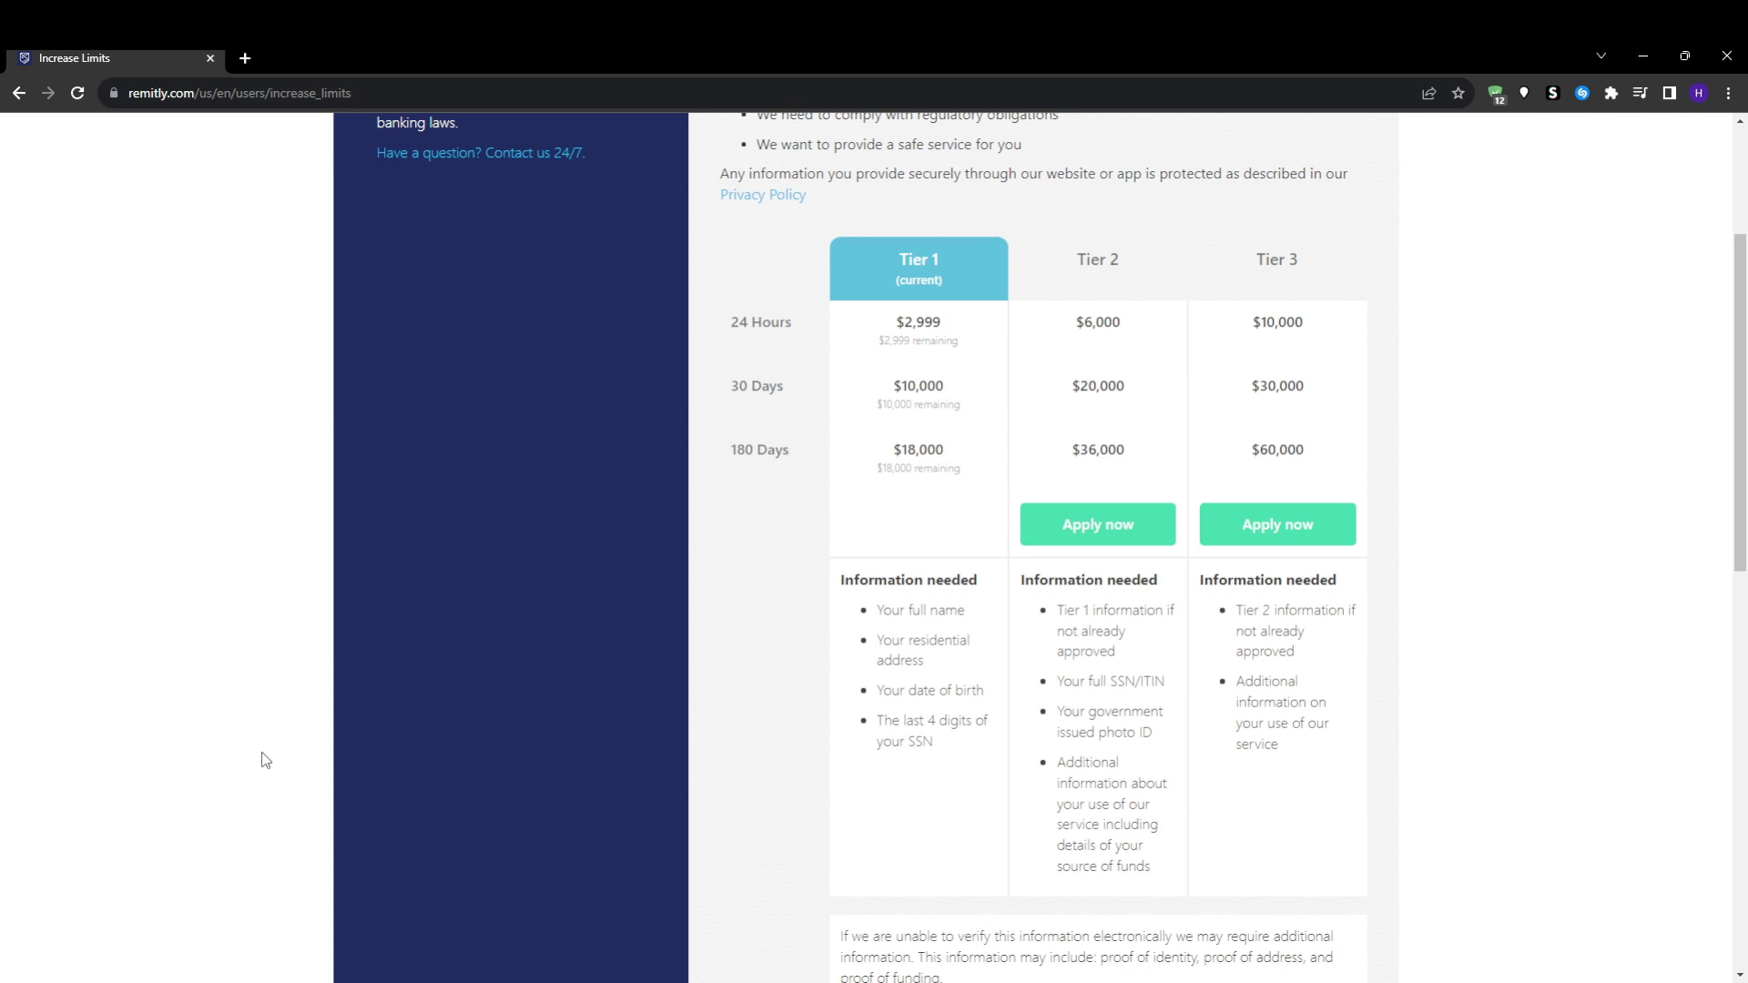
{"action": "scroll", "coordinate": [265, 760], "scroll_direction": "up", "scroll_amount": 3}
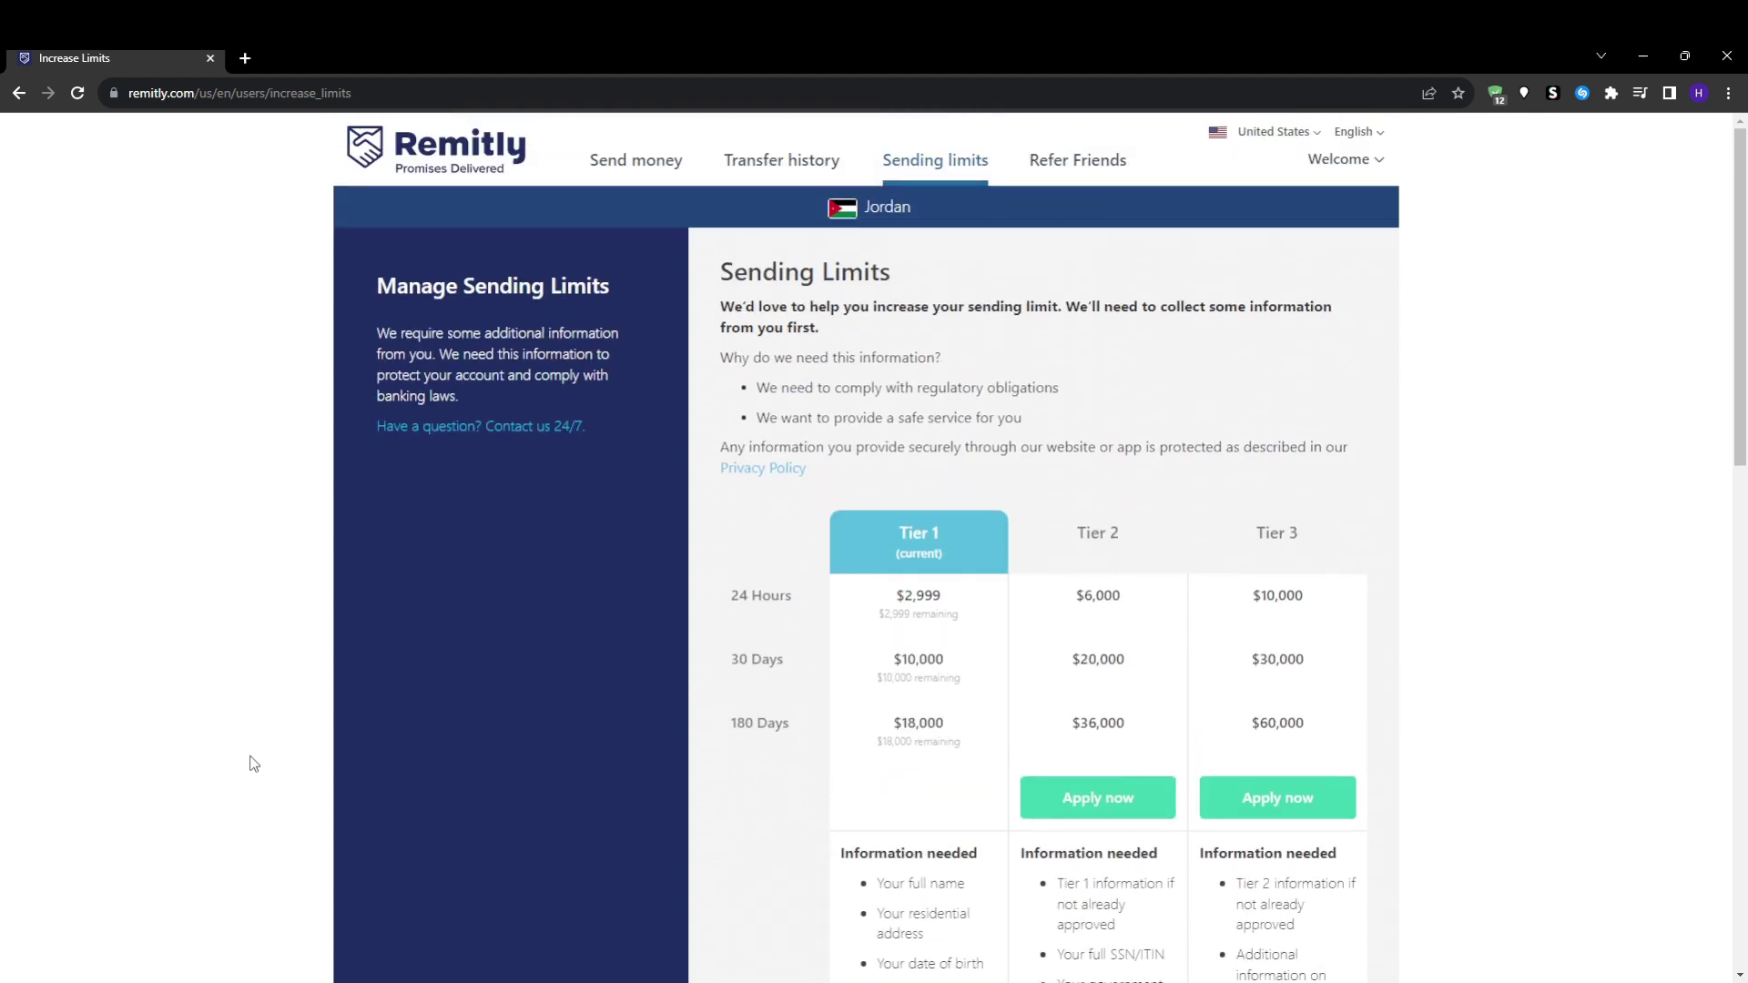
Go back to Send money and choose Start Over to drop the unfinished $100.00 transfer.
{"action": "left_click", "coordinate": [624, 166]}
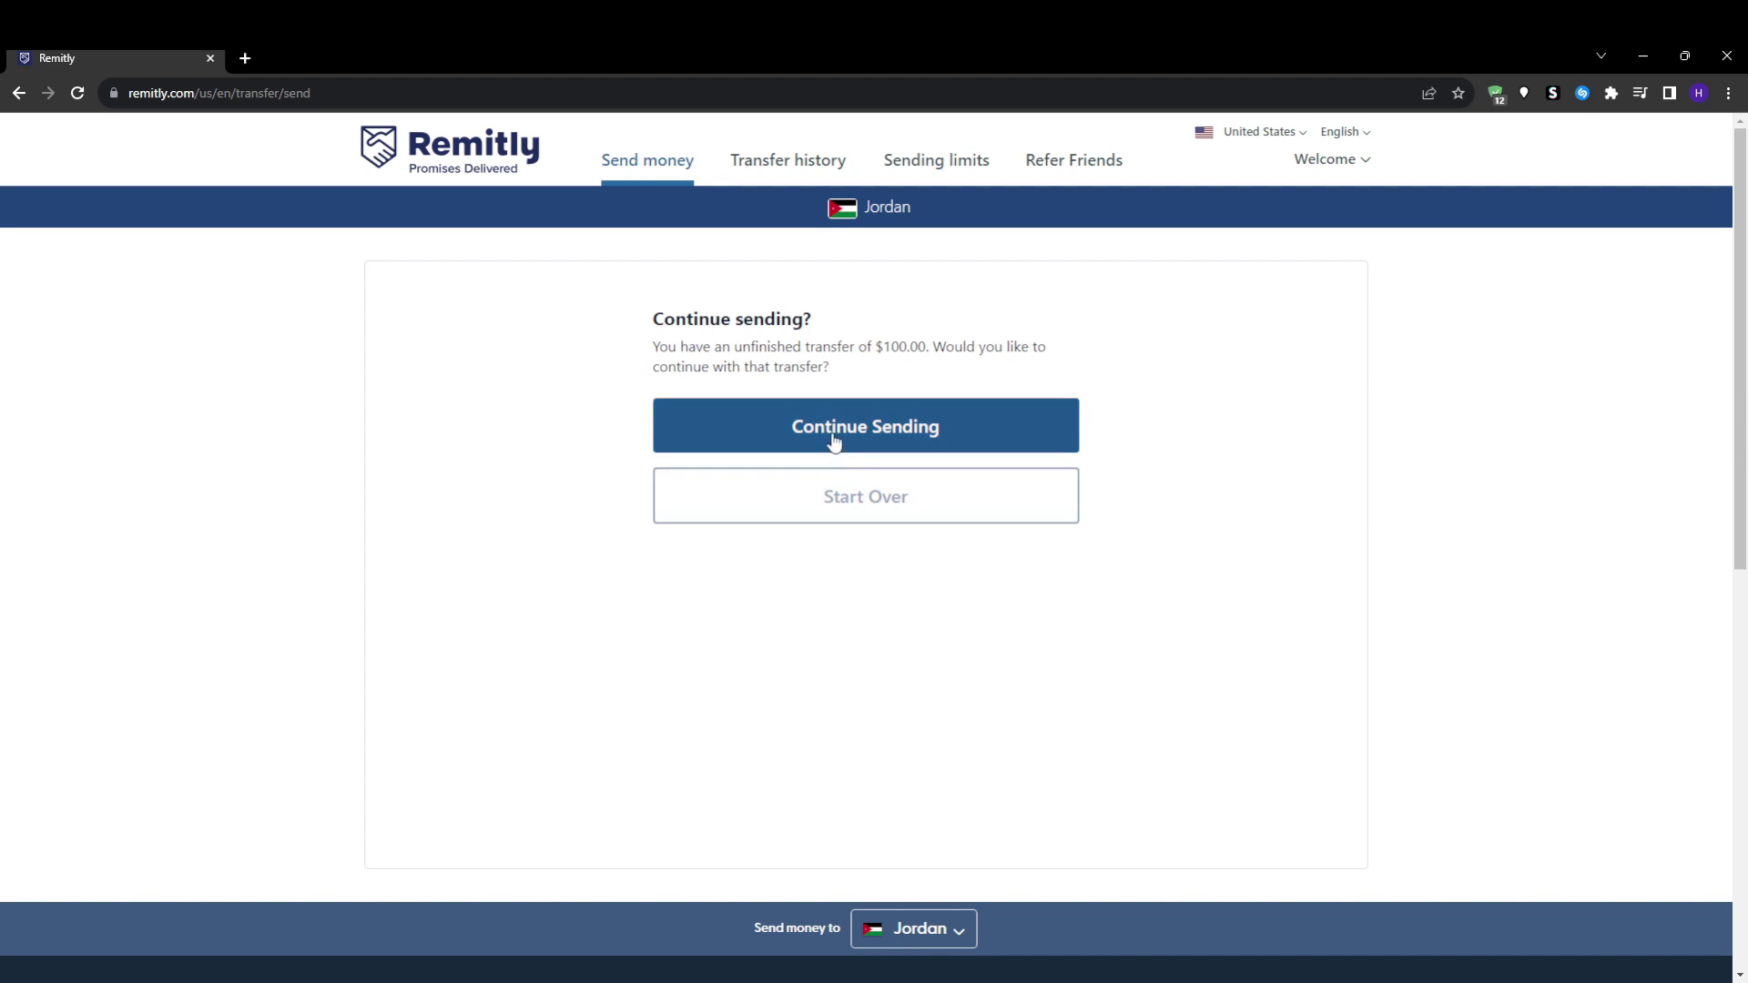
{"action": "left_click", "coordinate": [838, 480]}
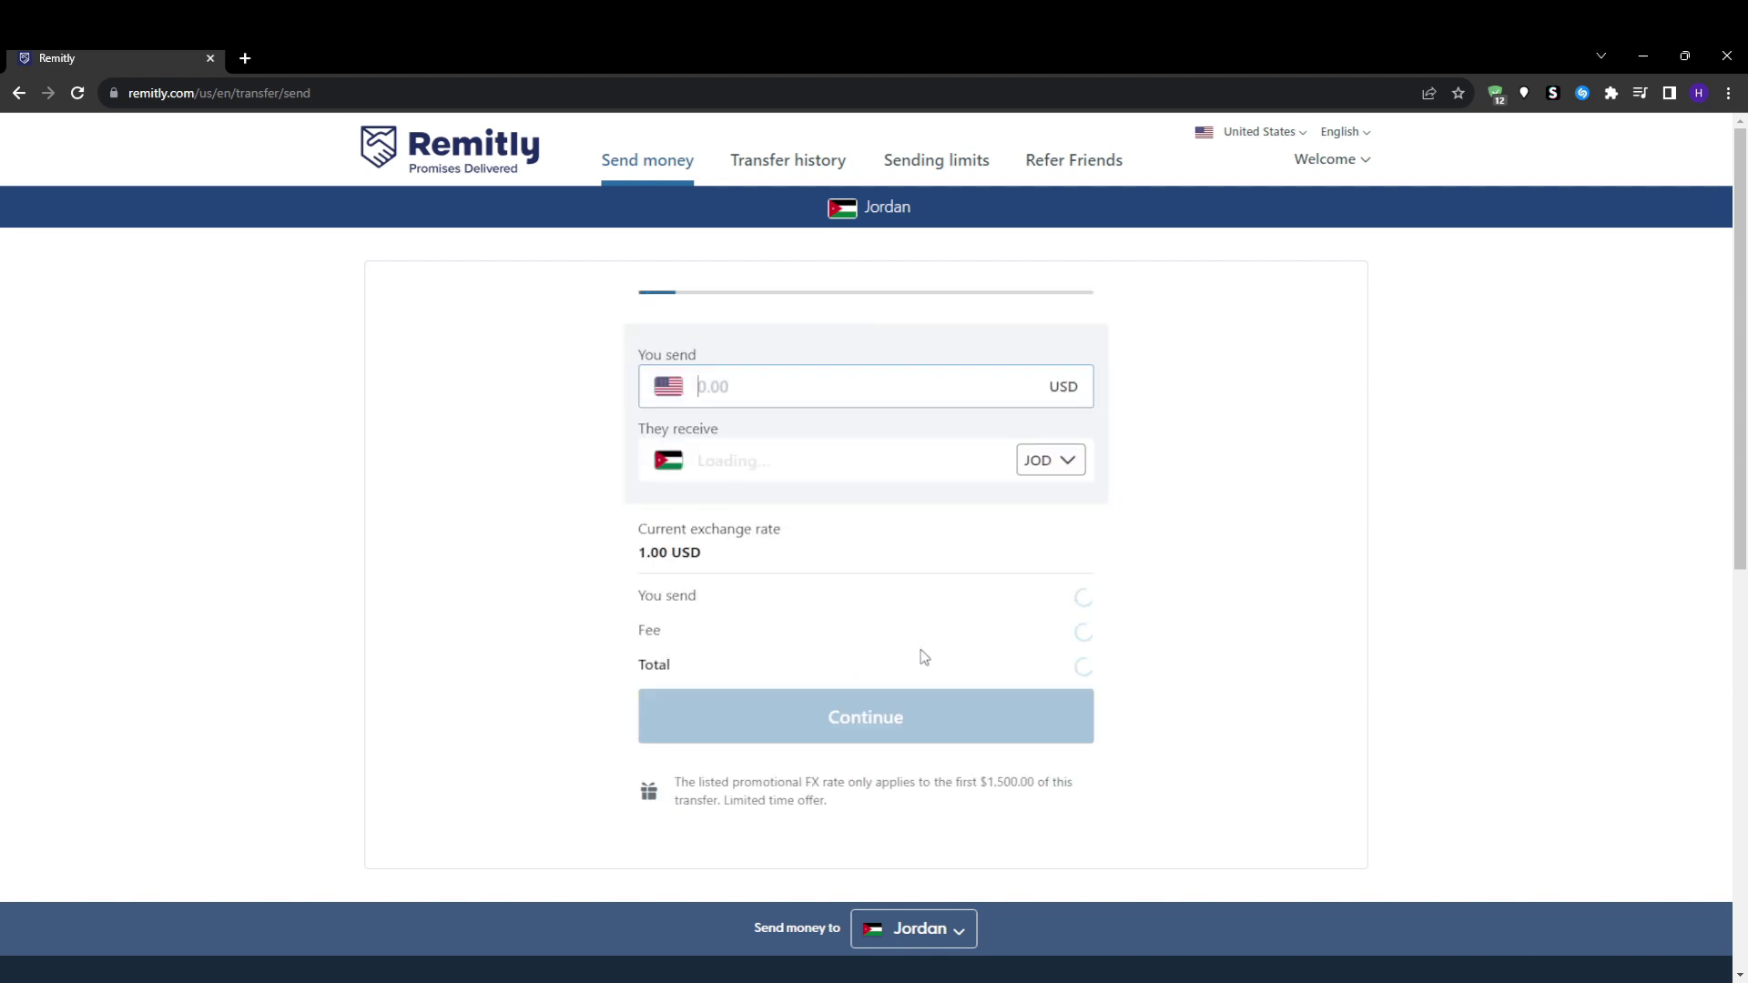